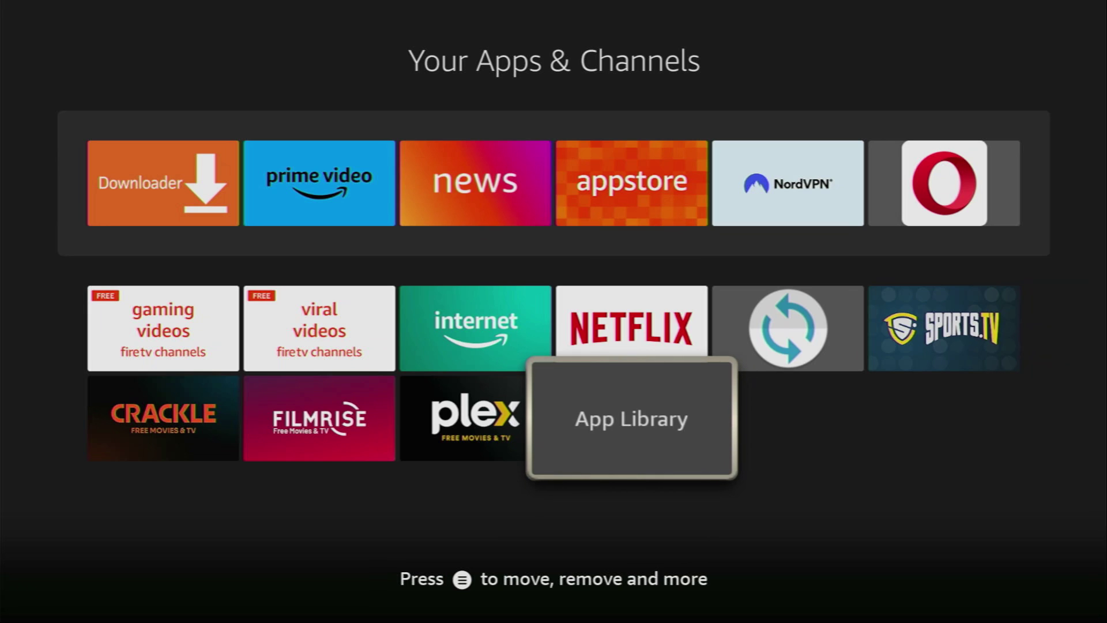
Move to the Downloader tile in Your Apps & Channels, then return to the home screen
{"action": "key", "text": "Up"}
{"action": "key", "text": "Up"}
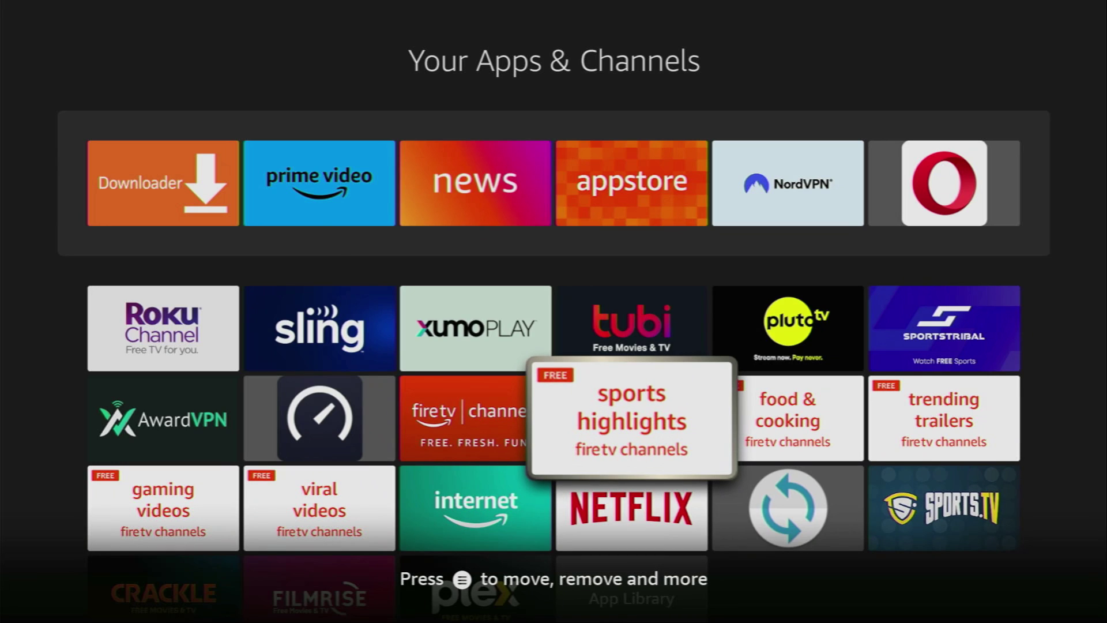
{"action": "key", "text": "Left"}
{"action": "key", "text": "Left"}
{"action": "key", "text": "Up"}
{"action": "key", "text": "Up"}
{"action": "key", "text": "Left"}
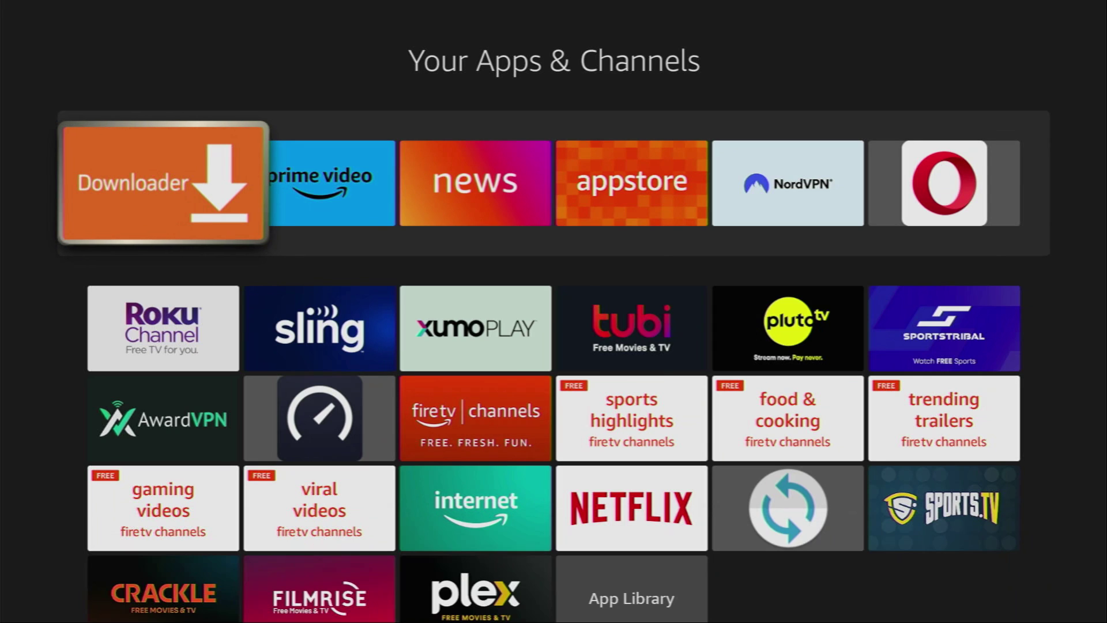
{"action": "key", "text": "Escape"}
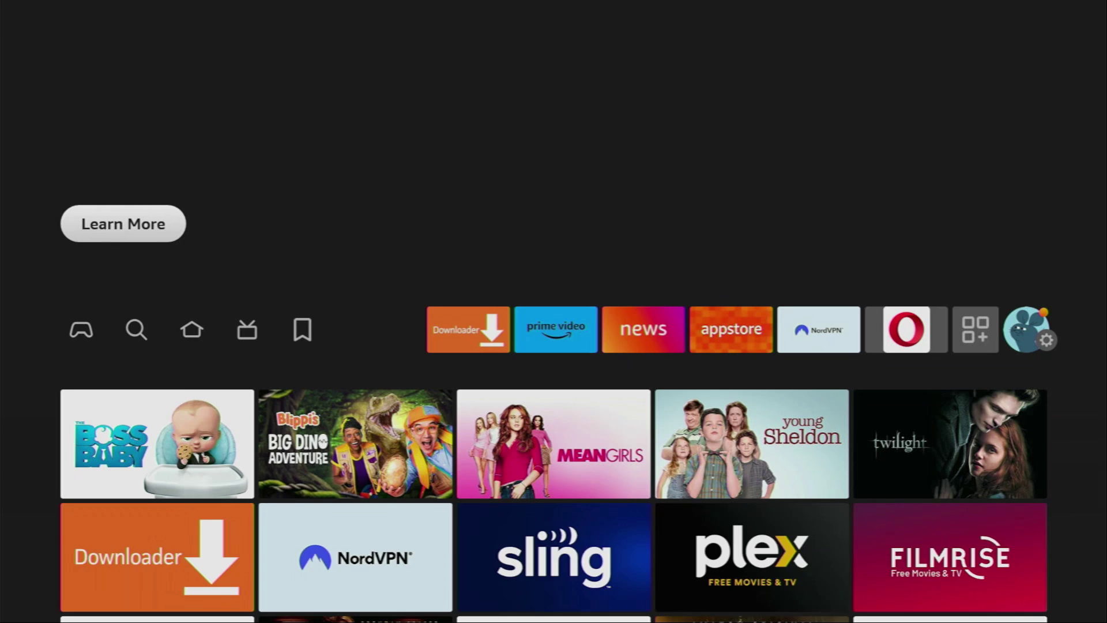
Search Find for 'Dow' and pick the Downloader suggestion to list its results
{"action": "key", "text": "Left"}
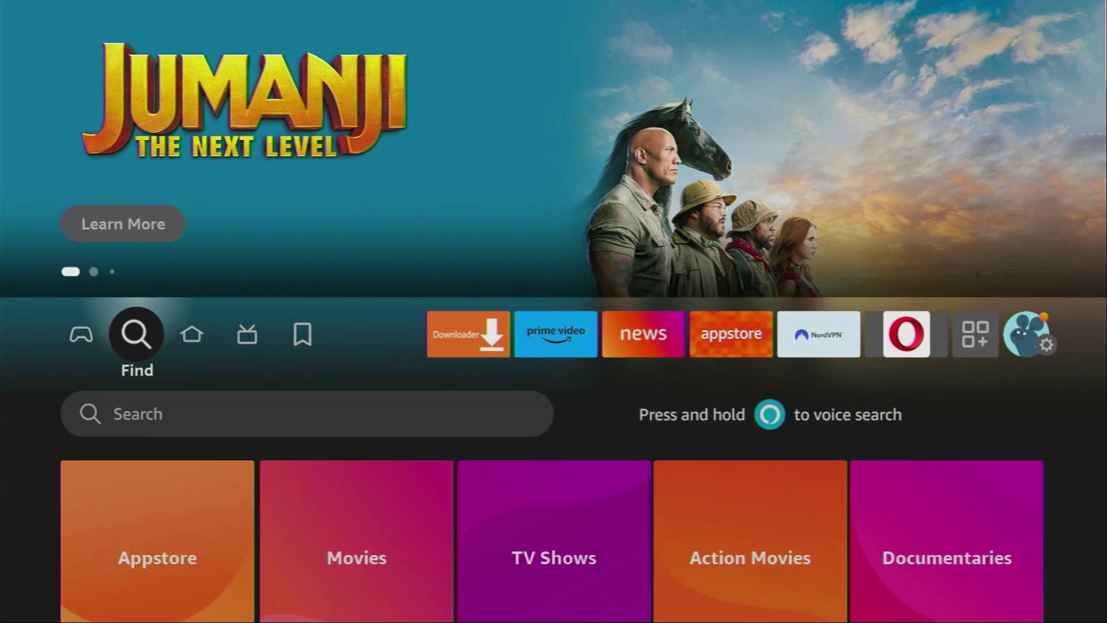
{"action": "key", "text": "Down"}
{"action": "key", "text": "Return"}
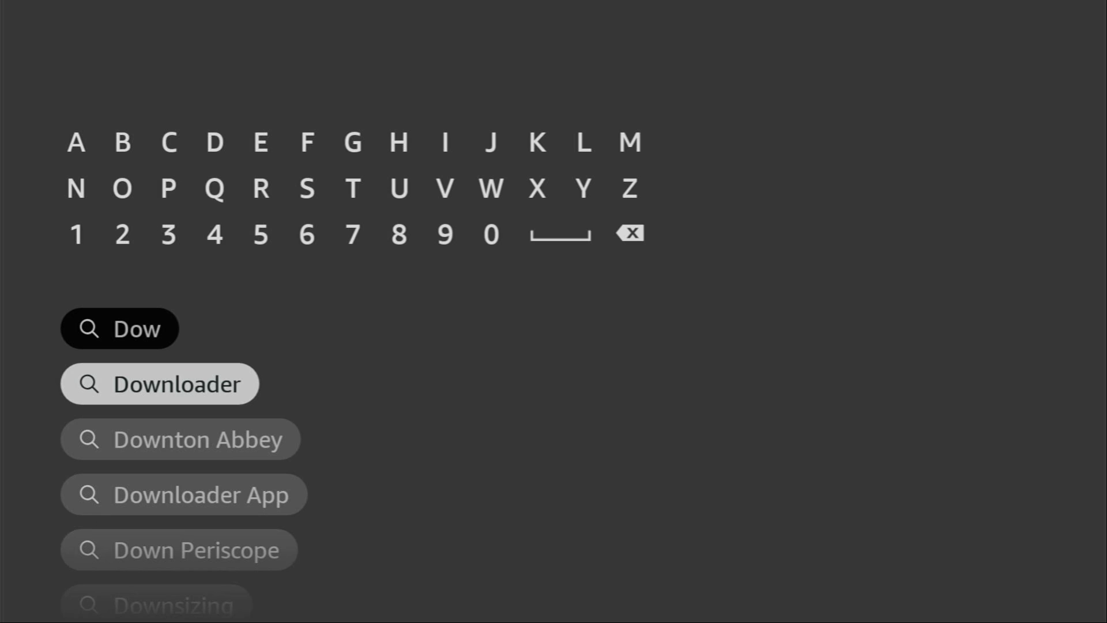
{"action": "key", "text": "Return"}
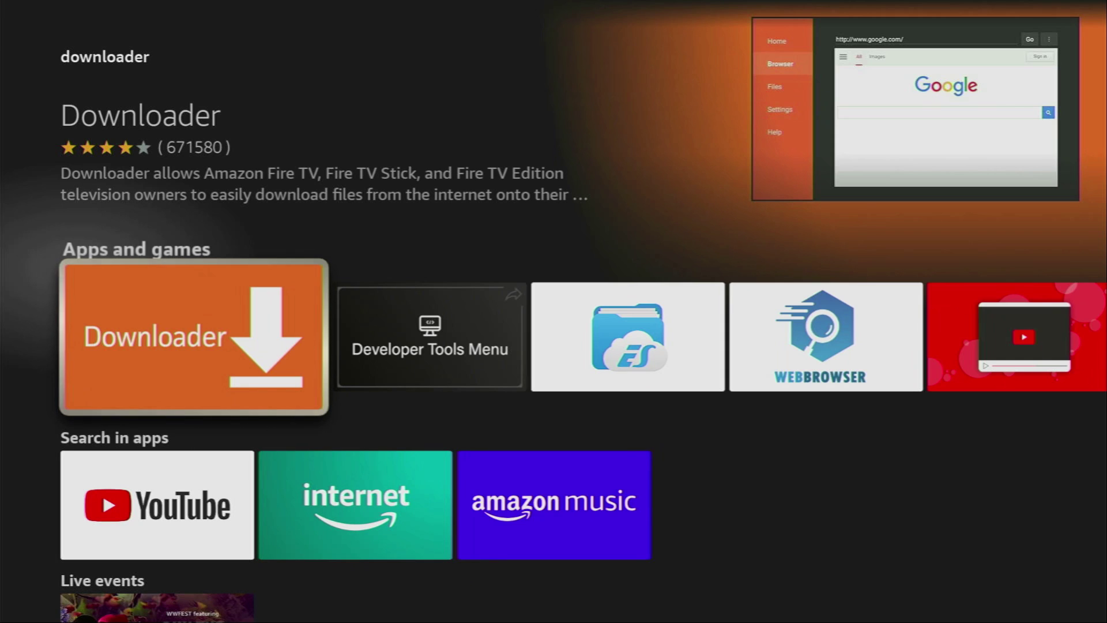
From Home, open the My Fire TV page in Settings
{"action": "key", "text": "Home"}
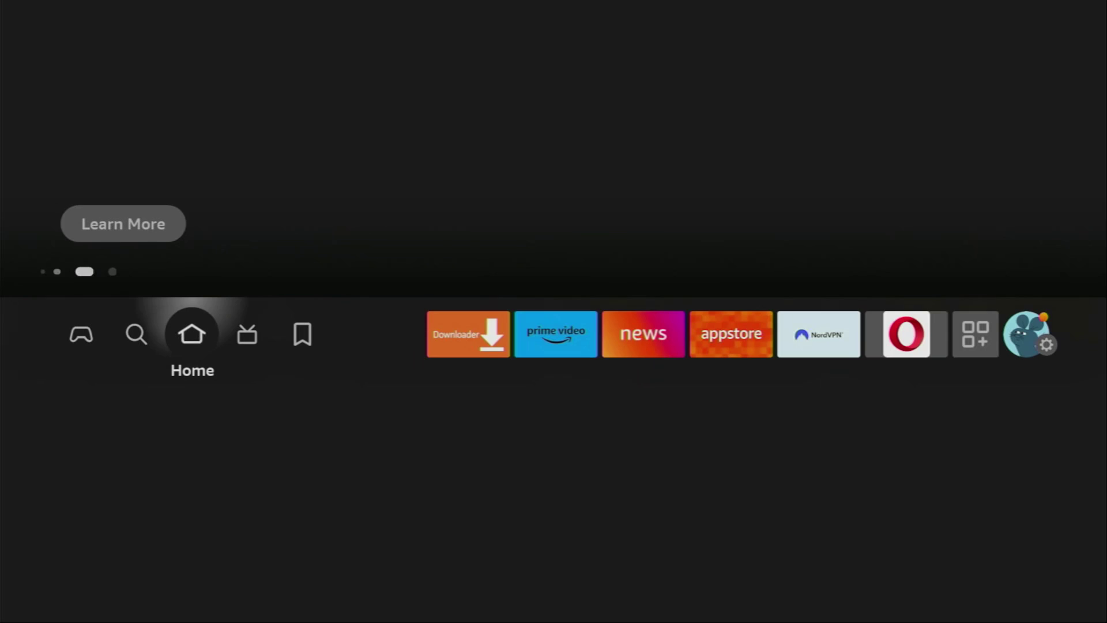
{"action": "key", "text": "Right"}
{"action": "key", "text": "Right"}
{"action": "key", "text": "Right"}
{"action": "key", "text": "Right"}
{"action": "key", "text": "Right"}
{"action": "key", "text": "Right"}
{"action": "key", "text": "Right"}
{"action": "key", "text": "Right"}
{"action": "key", "text": "Right"}
{"action": "key", "text": "Right"}
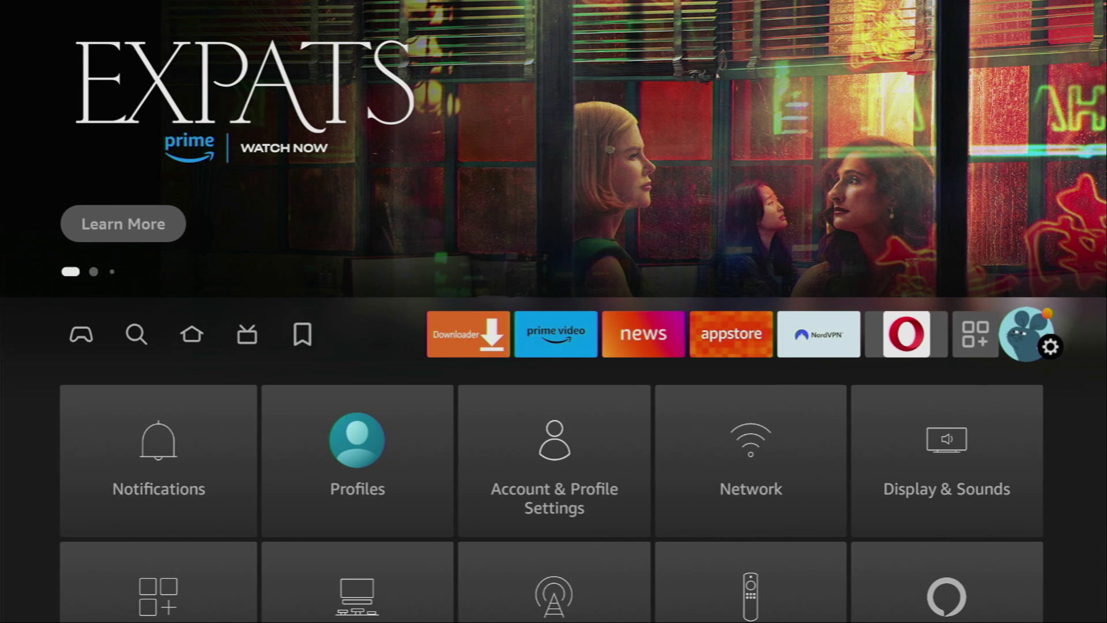
{"action": "key", "text": "Down"}
Open About and press Fire TV Stick to confirm developer mode is already on
{"action": "key", "text": "Down"}
{"action": "key", "text": "Down"}
{"action": "key", "text": "Right"}
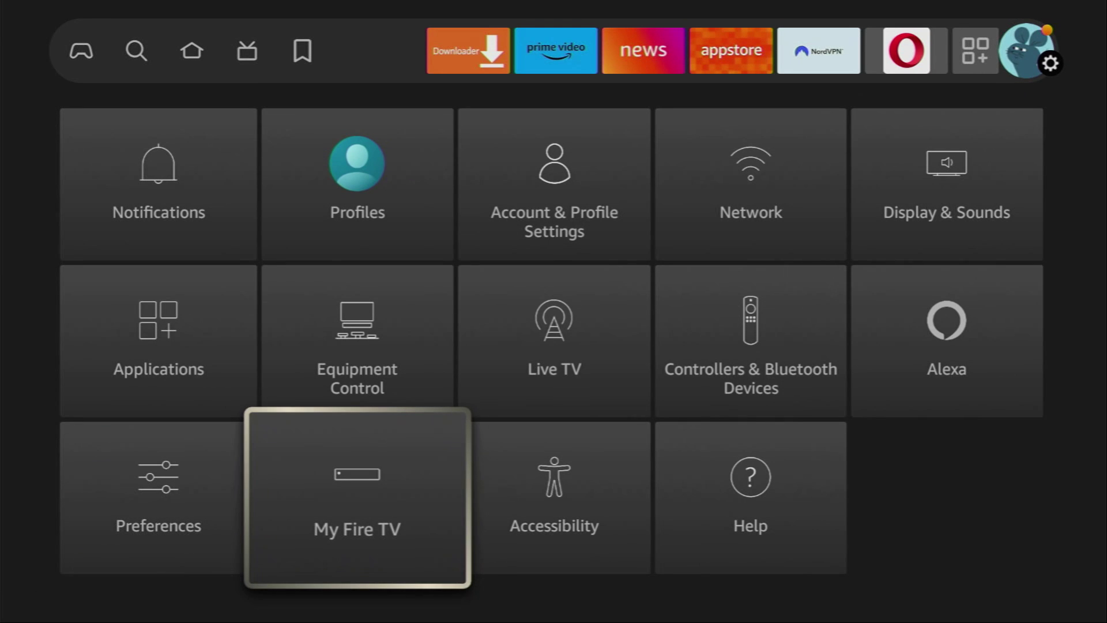
{"action": "key", "text": "Return"}
{"action": "key", "text": "Down"}
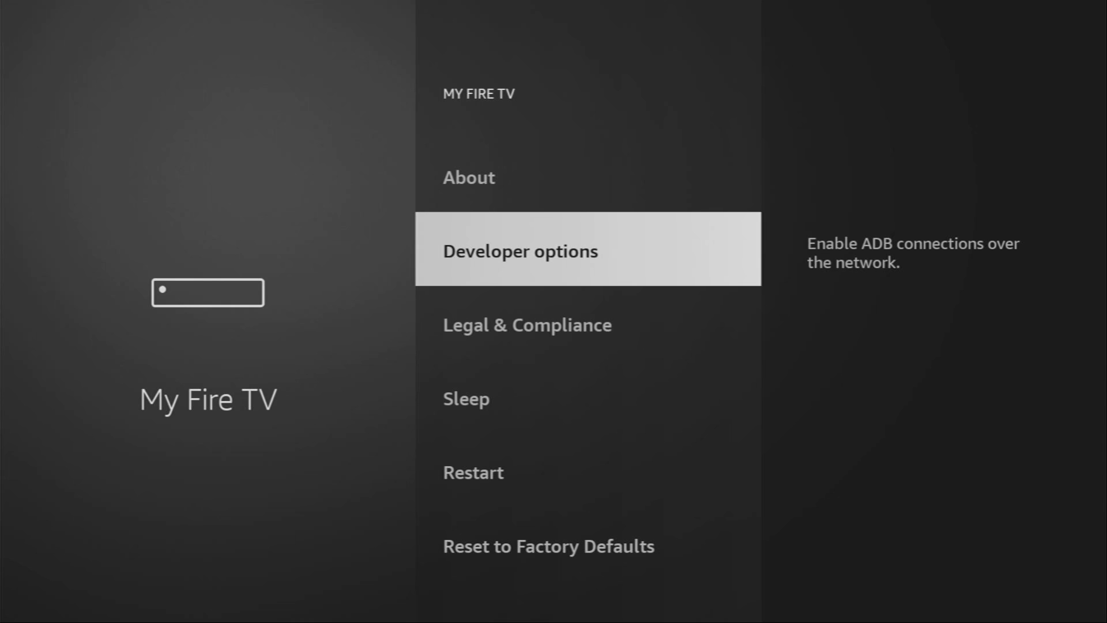
{"action": "key", "text": "Up"}
{"action": "key", "text": "Return"}
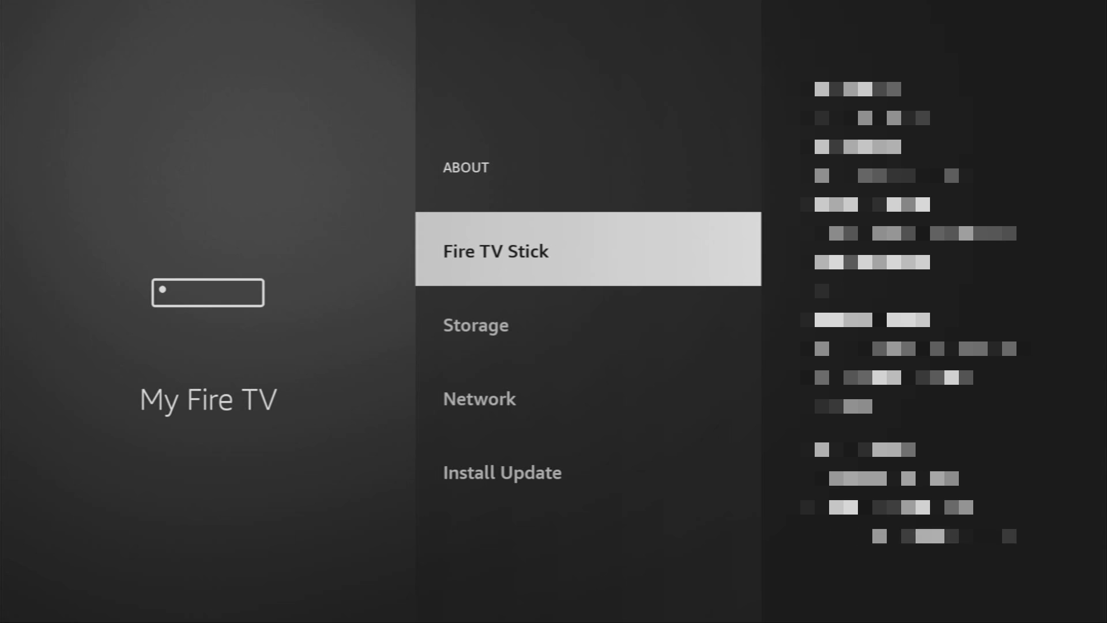
{"action": "key", "text": "Return"}
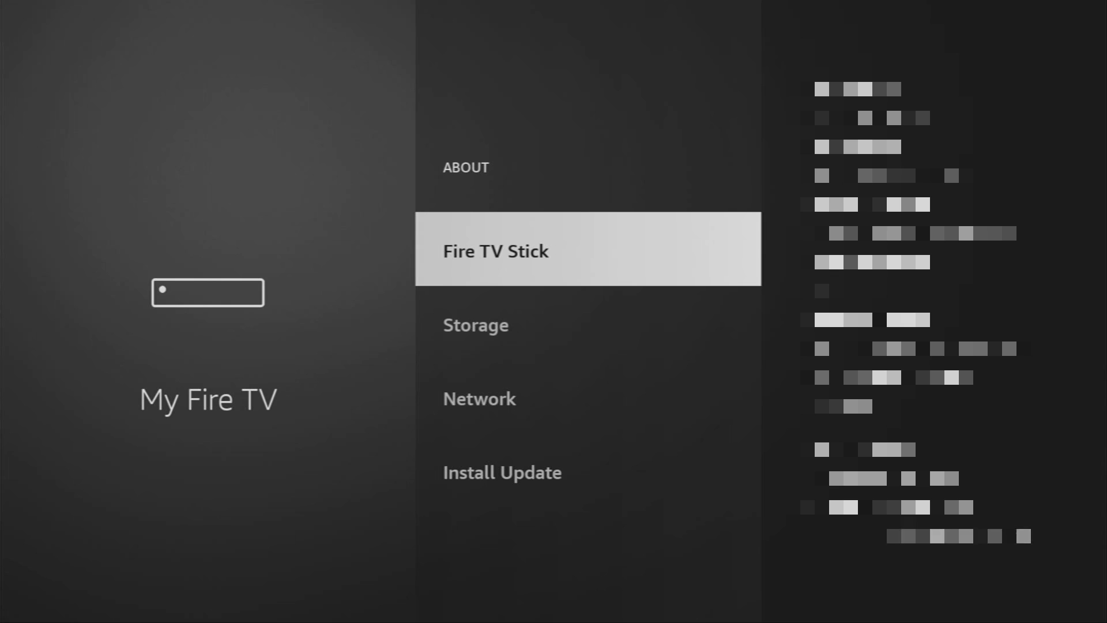
In Developer options, keep ADB debugging on and set Downloader's Install unknown apps to ON
{"action": "key", "text": "Escape"}
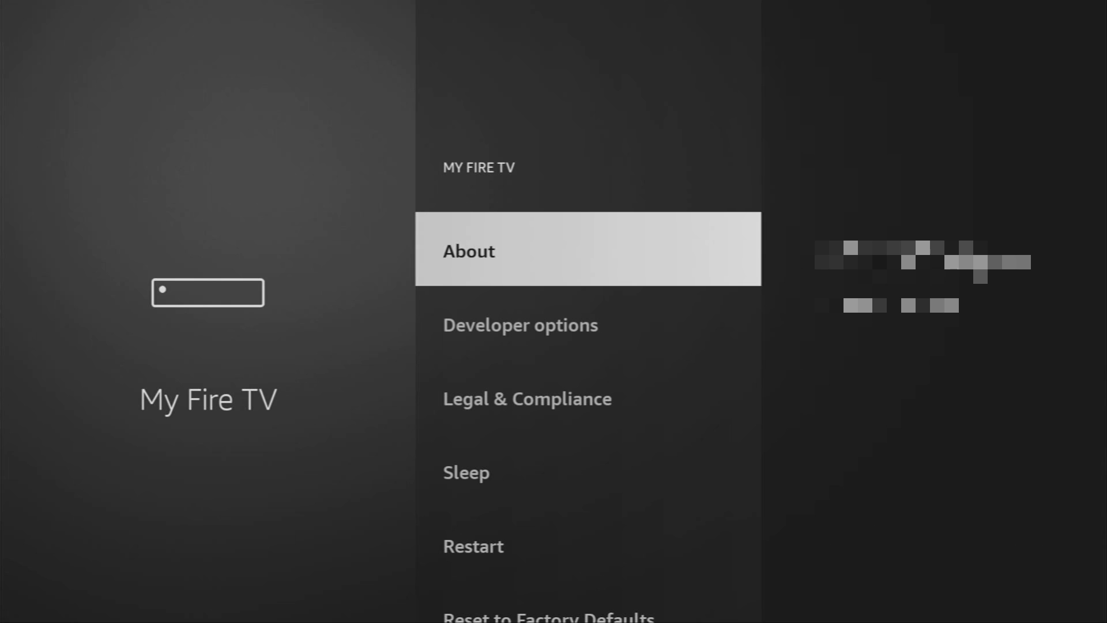
{"action": "key", "text": "Down"}
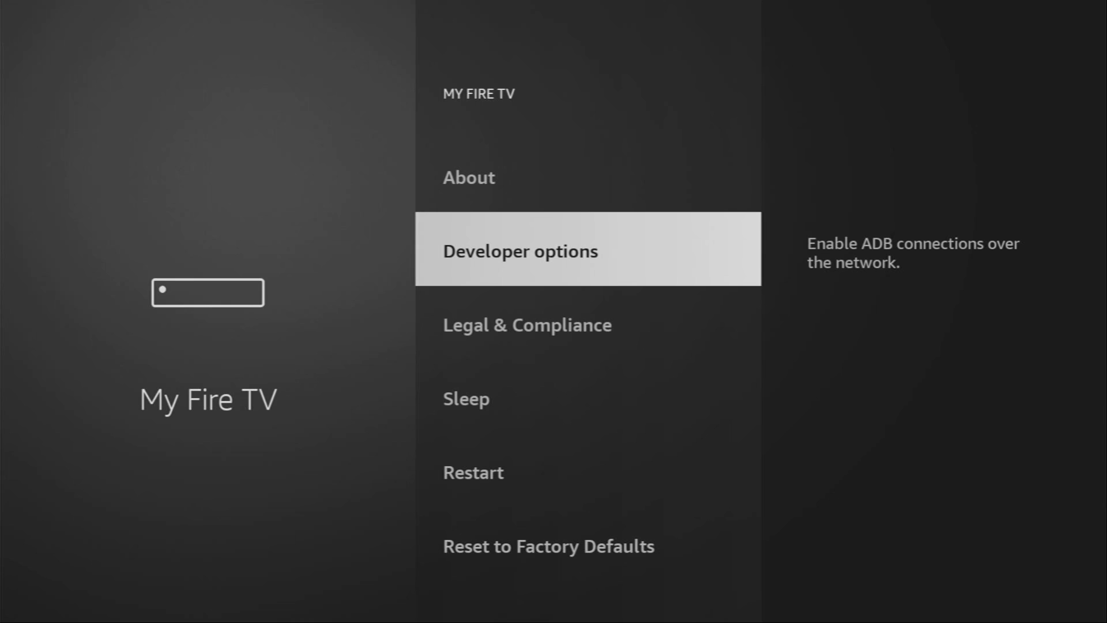
{"action": "key", "text": "Return"}
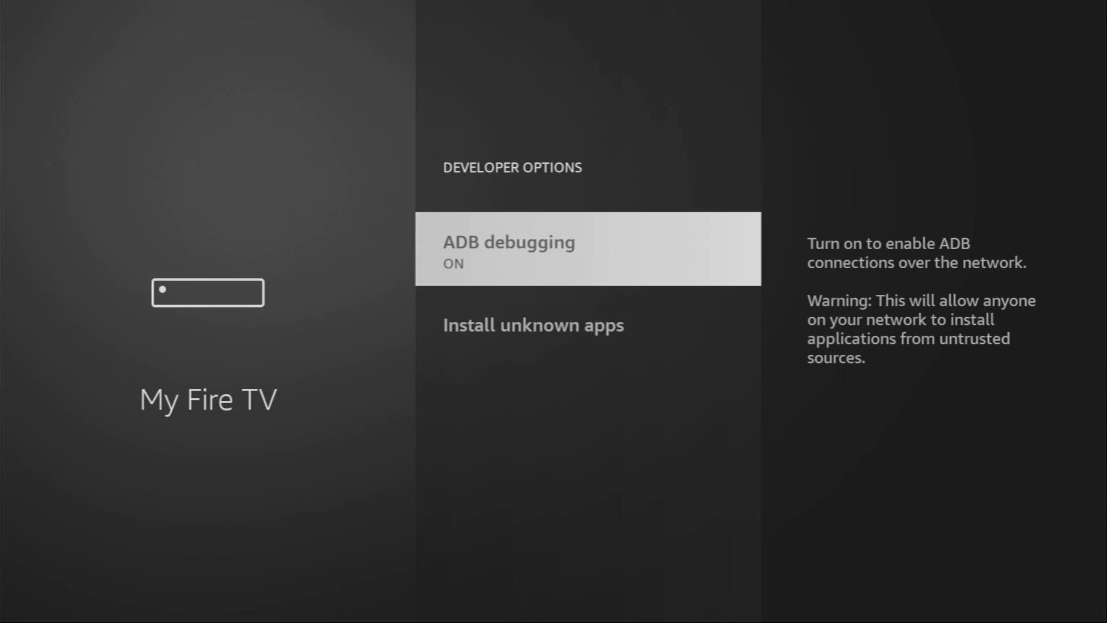
{"action": "key", "text": "Down"}
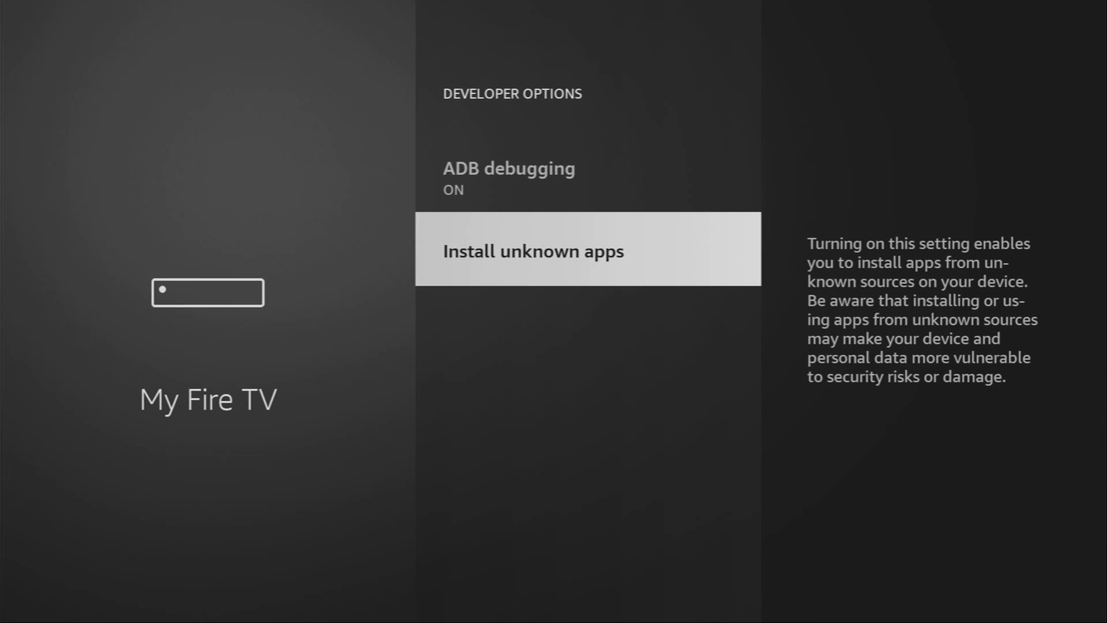
{"action": "key", "text": "Return"}
{"action": "key", "text": "Down"}
{"action": "key", "text": "Down"}
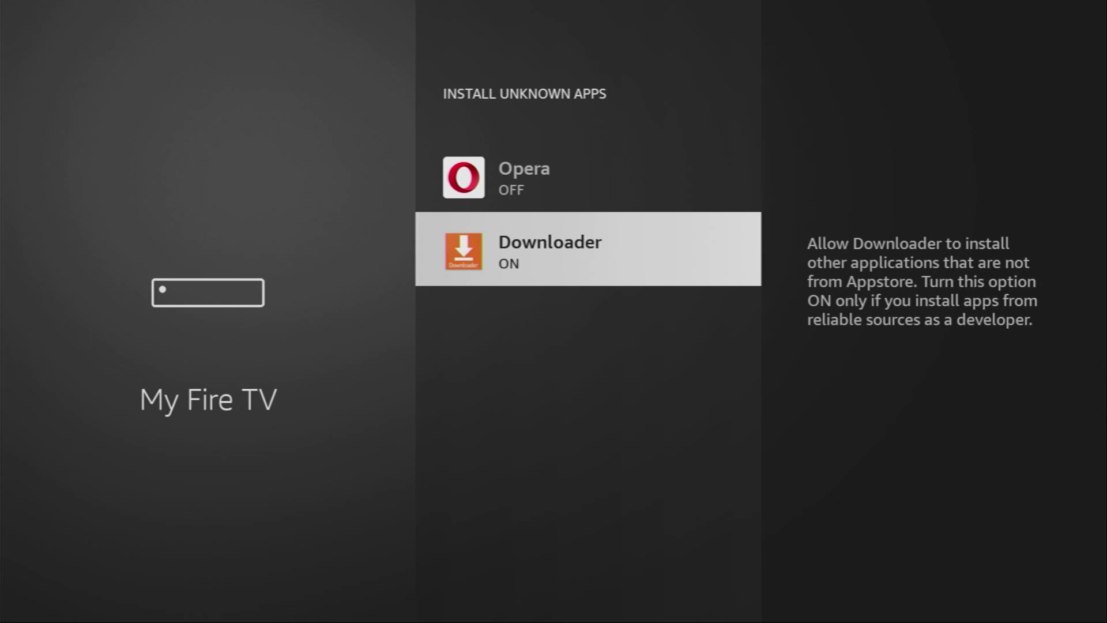
{"action": "key", "text": "Return"}
{"action": "key", "text": "Return"}
From Home, open Your Apps & Channels and launch the NordVPN tile
{"action": "key", "text": "Home"}
{"action": "key", "text": "Right"}
{"action": "key", "text": "Right"}
{"action": "key", "text": "Right"}
{"action": "key", "text": "Right"}
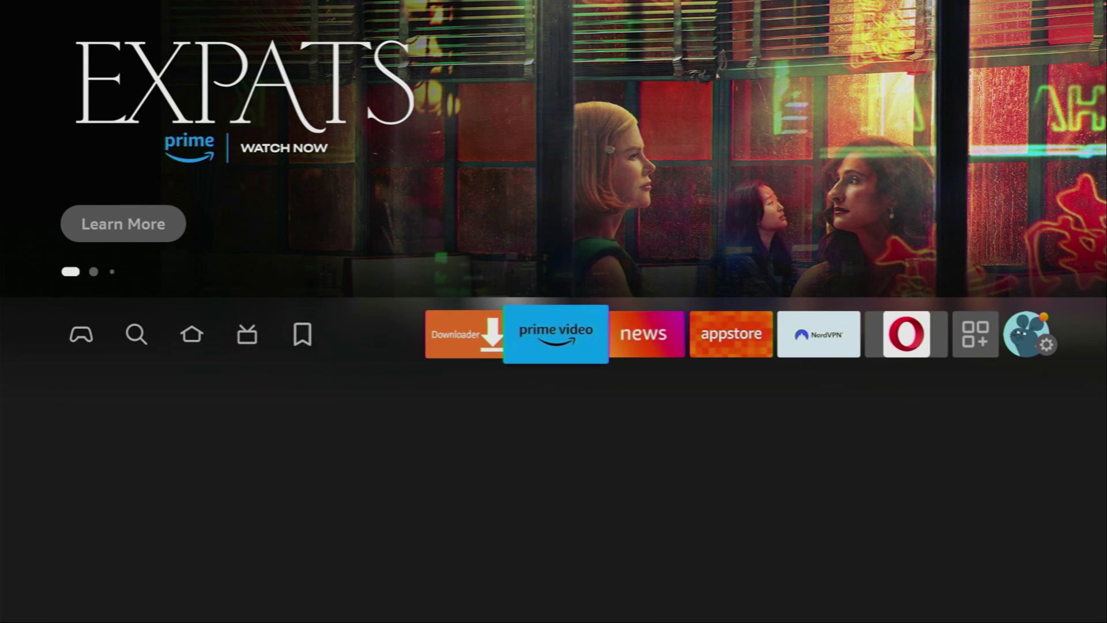
{"action": "key", "text": "Right"}
{"action": "key", "text": "Right"}
{"action": "key", "text": "Right"}
{"action": "key", "text": "Right"}
{"action": "key", "text": "Right"}
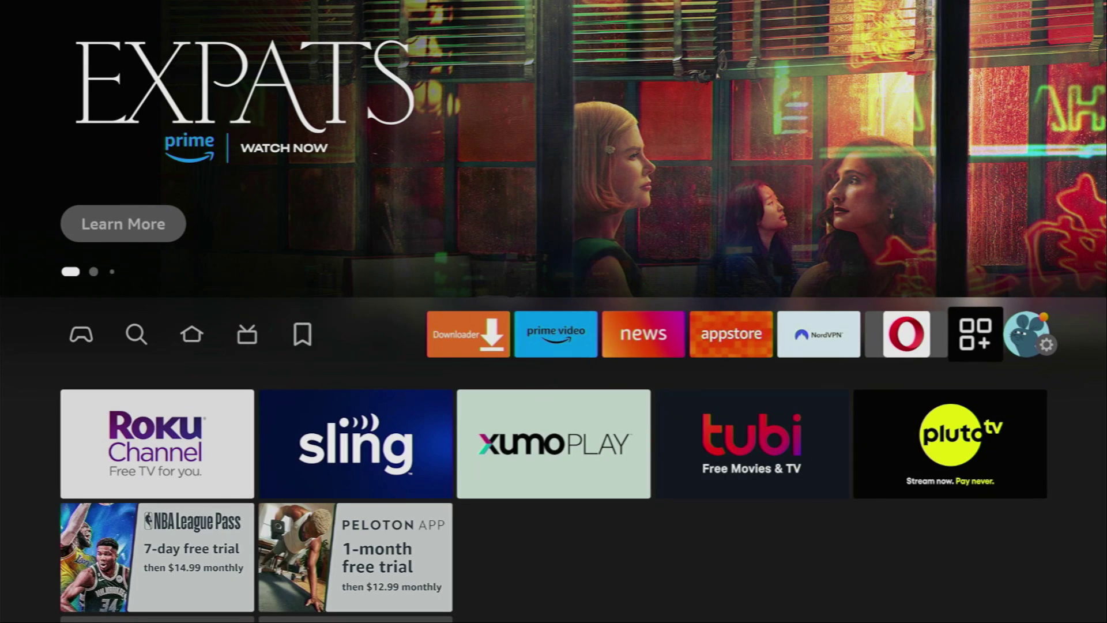
{"action": "key", "text": "Return"}
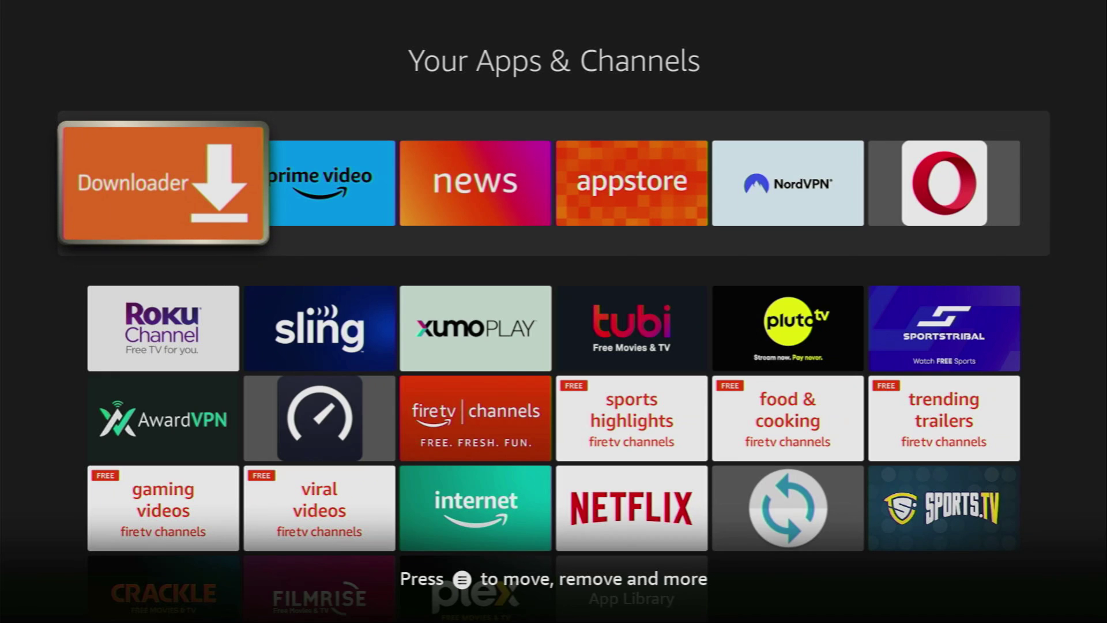
{"action": "key", "text": "Right"}
{"action": "key", "text": "Right"}
{"action": "key", "text": "Right"}
{"action": "key", "text": "Right"}
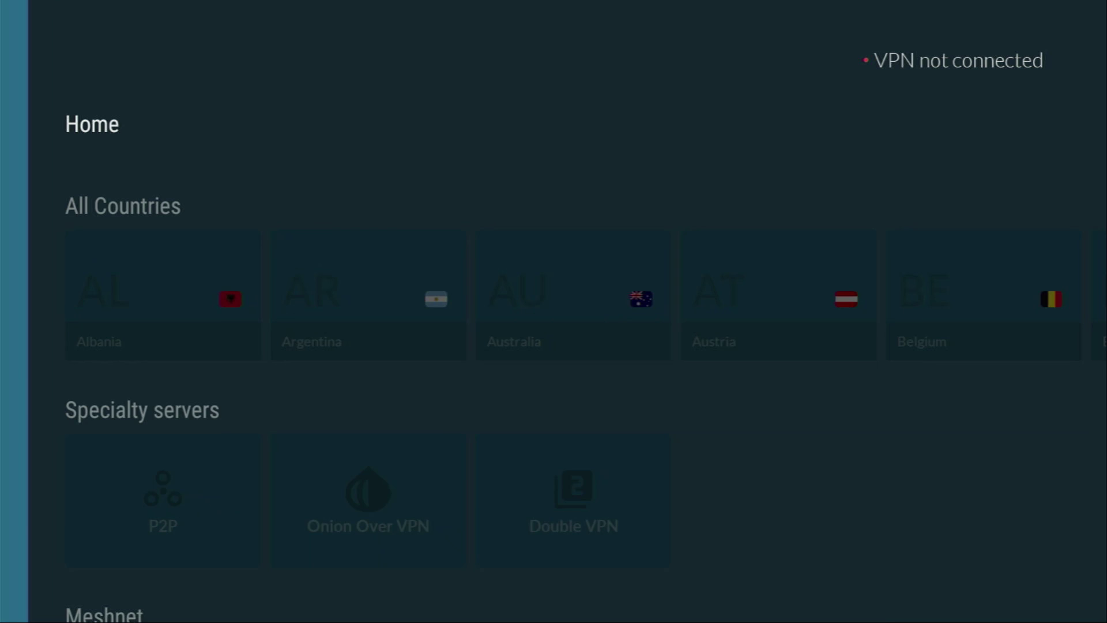
Connect NordVPN to the United States tile, reaching server United States #9329
{"action": "key", "text": "Right"}
{"action": "key", "text": "Right"}
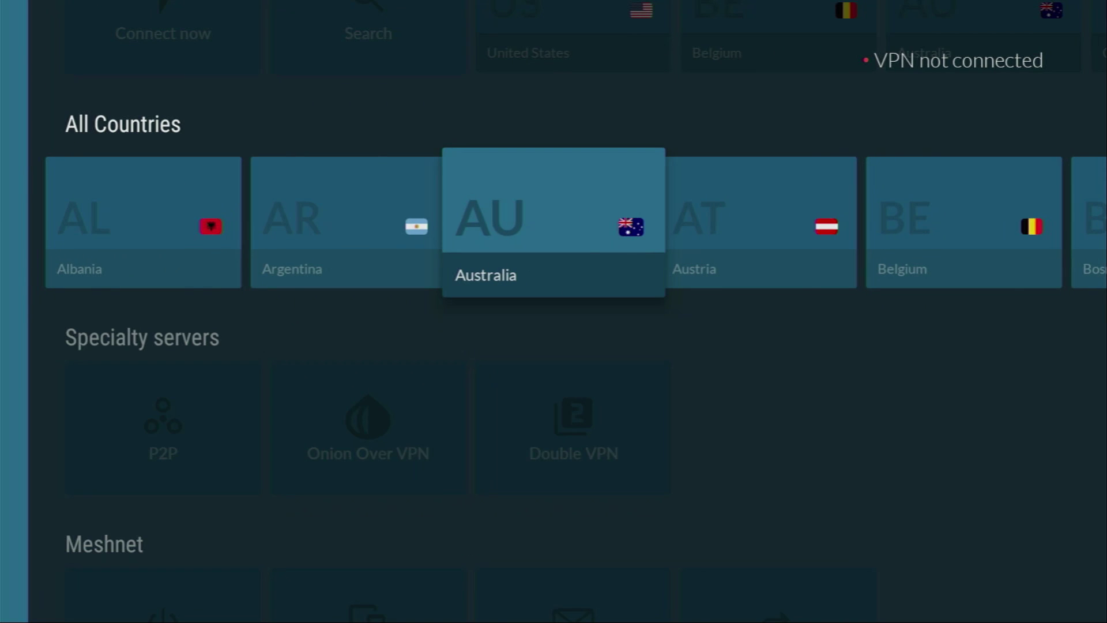
{"action": "key", "text": "Up"}
{"action": "key", "text": "Right"}
{"action": "key", "text": "Right"}
{"action": "key", "text": "Return"}
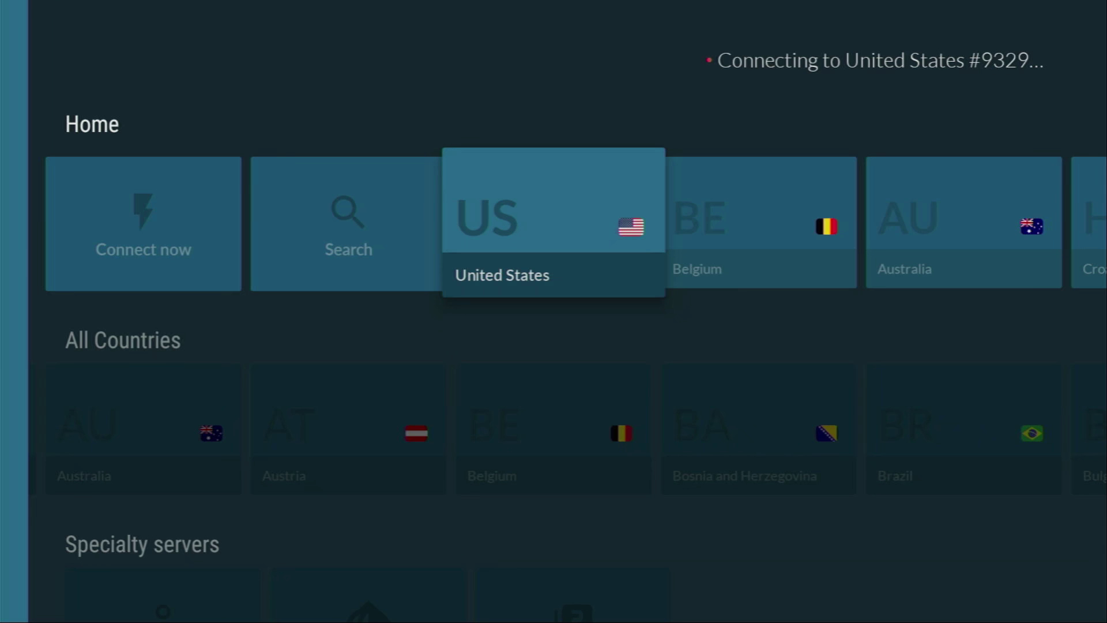
{"action": "key", "text": "Right"}
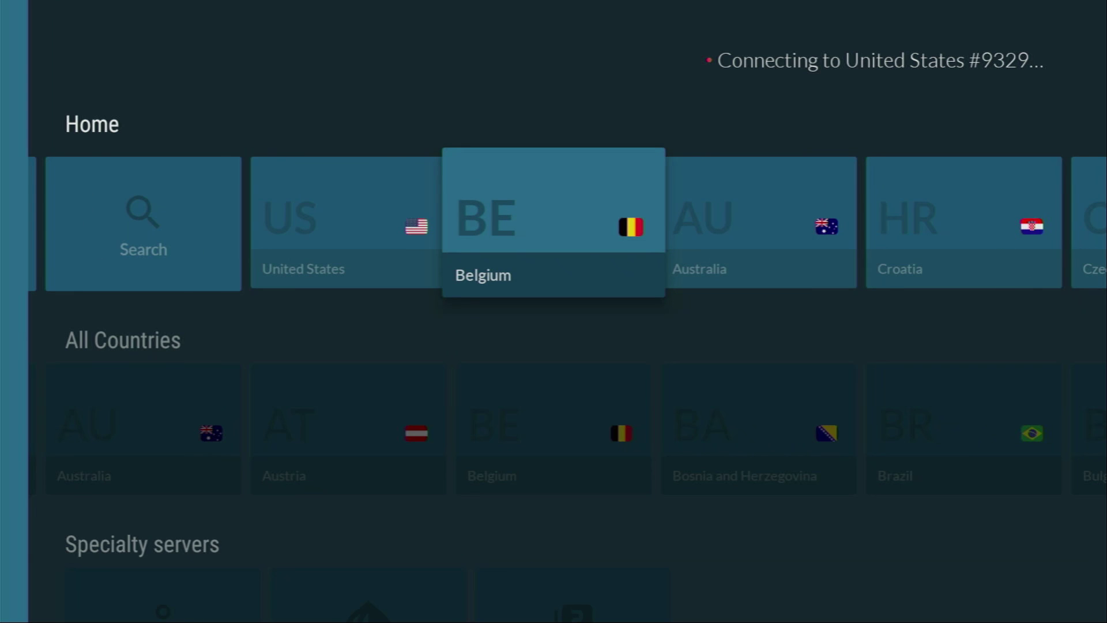
{"action": "key", "text": "Right"}
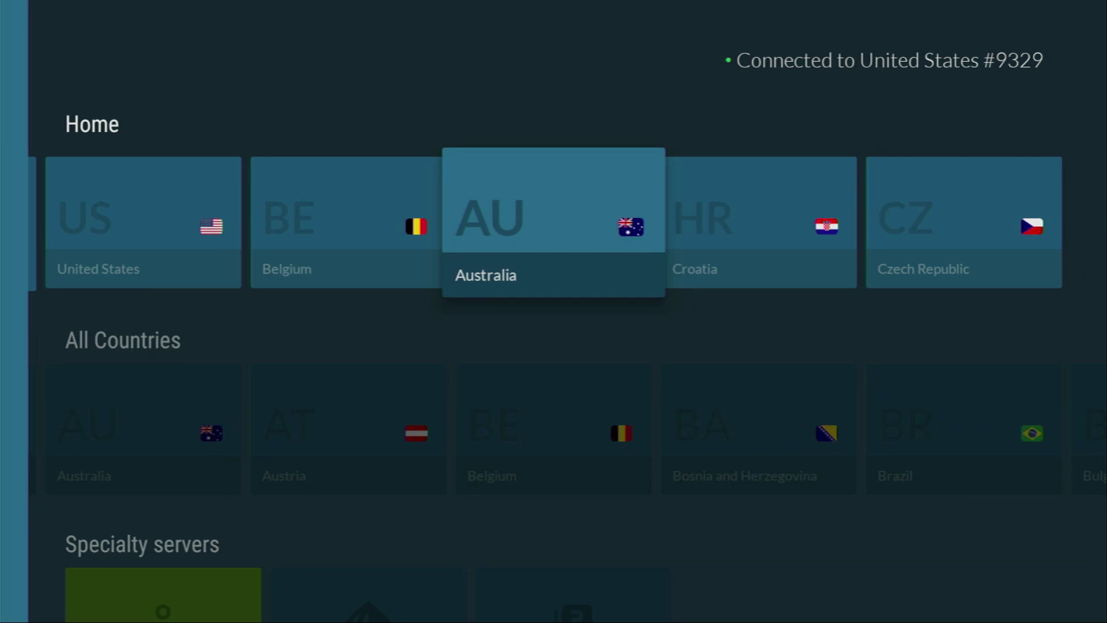
{"action": "key", "text": "Right"}
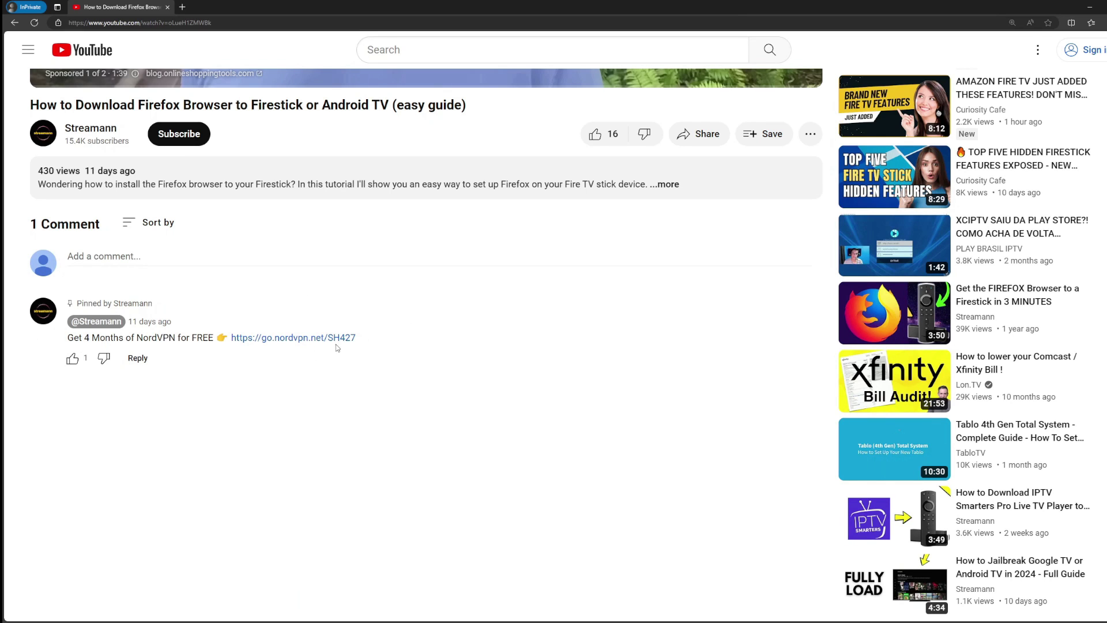
Open the go.nordvpn.net link from the pinned comment and highlight the extra-months headline
{"action": "left_click_drag", "start_coordinate": [364, 341], "coordinate": [230, 340]}
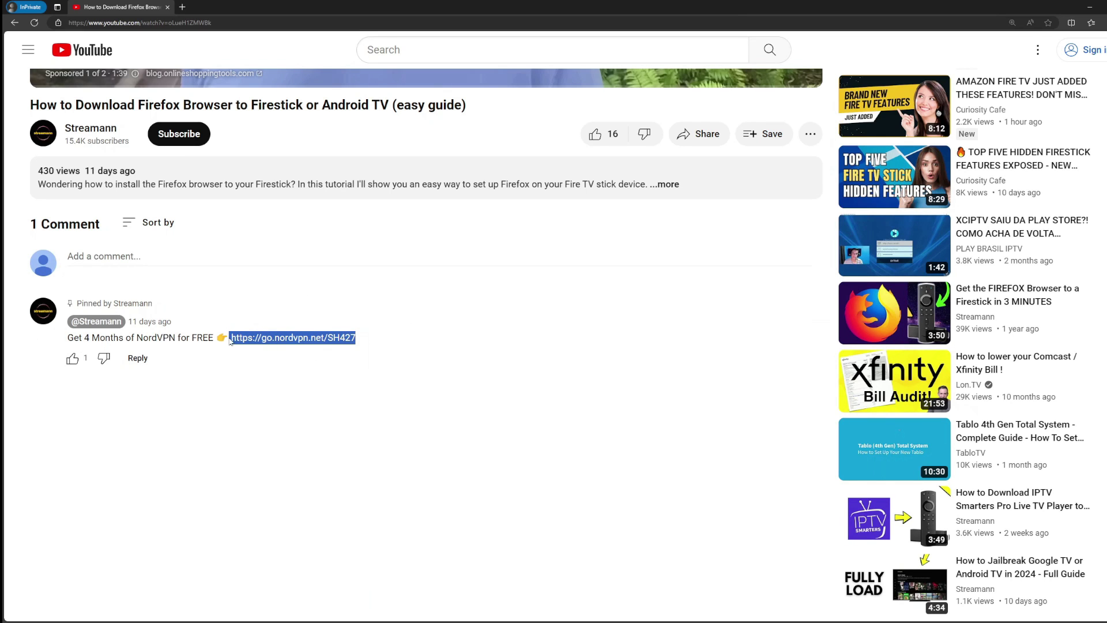
{"action": "left_click", "coordinate": [298, 340]}
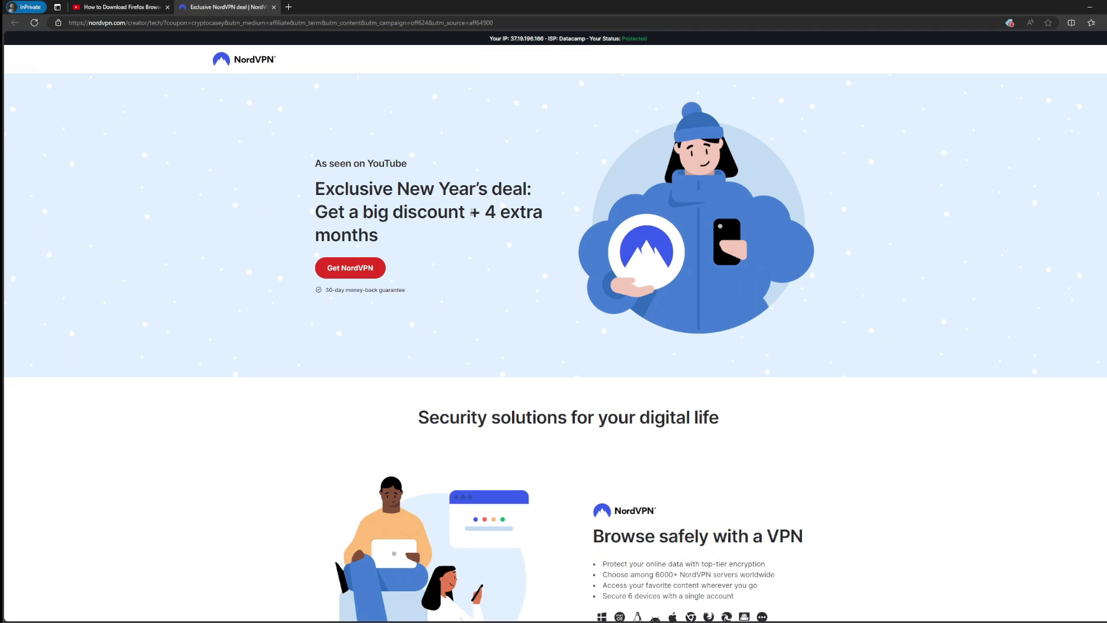
{"action": "left_click_drag", "start_coordinate": [469, 212], "coordinate": [545, 230]}
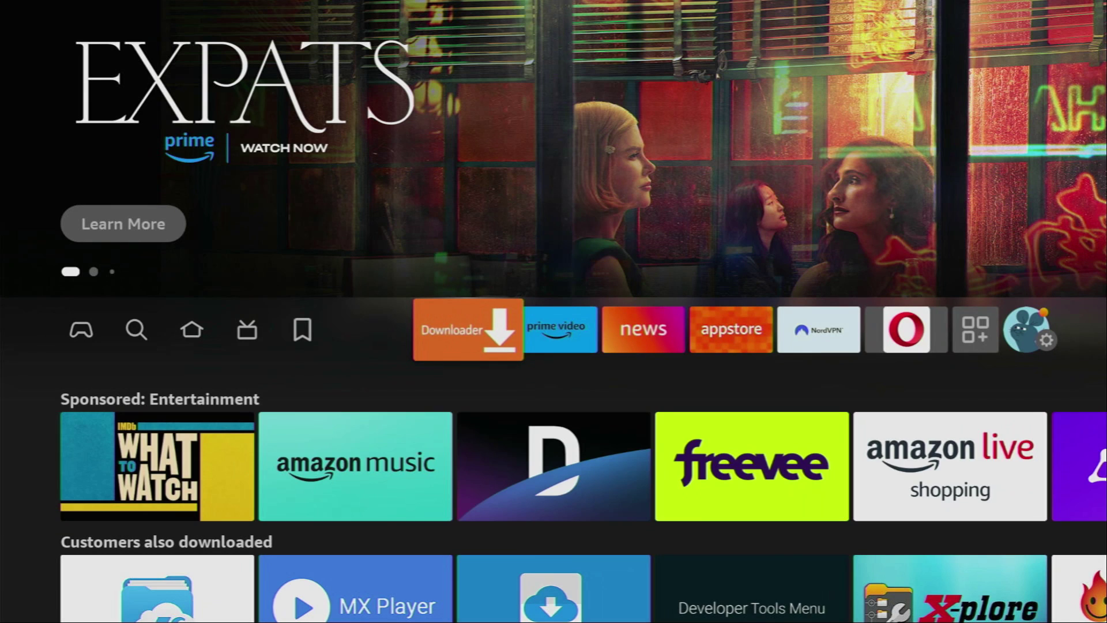
Open Downloader, enter app.nextv.fr in the URL field and load the NexTv site
{"action": "key", "text": "Return"}
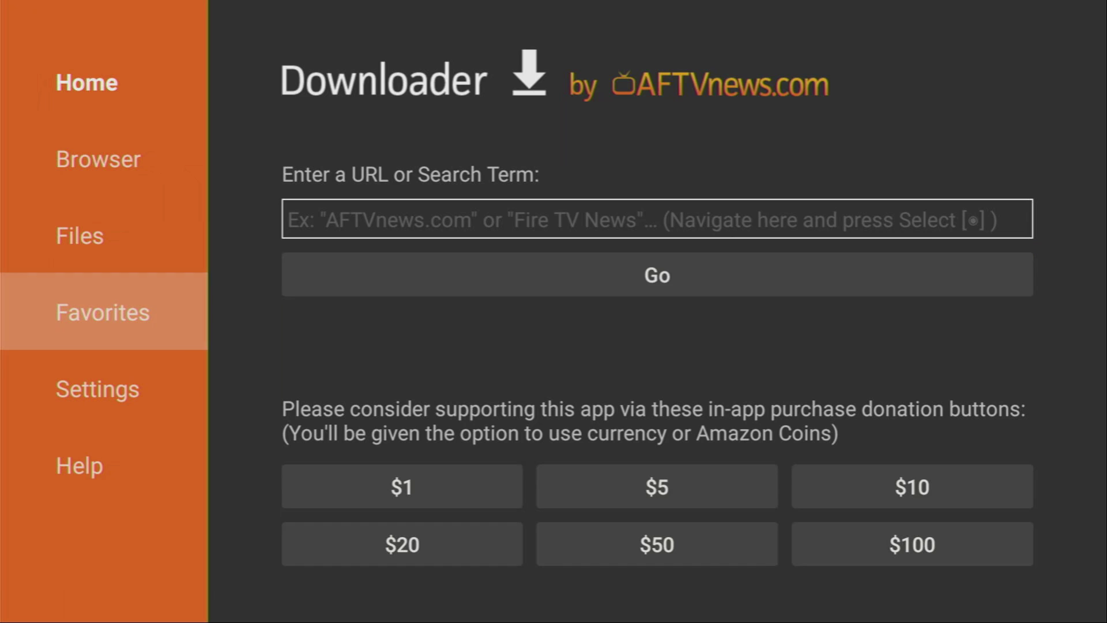
{"action": "key", "text": "Up"}
{"action": "key", "text": "Up"}
{"action": "key", "text": "Up"}
{"action": "key", "text": "Right"}
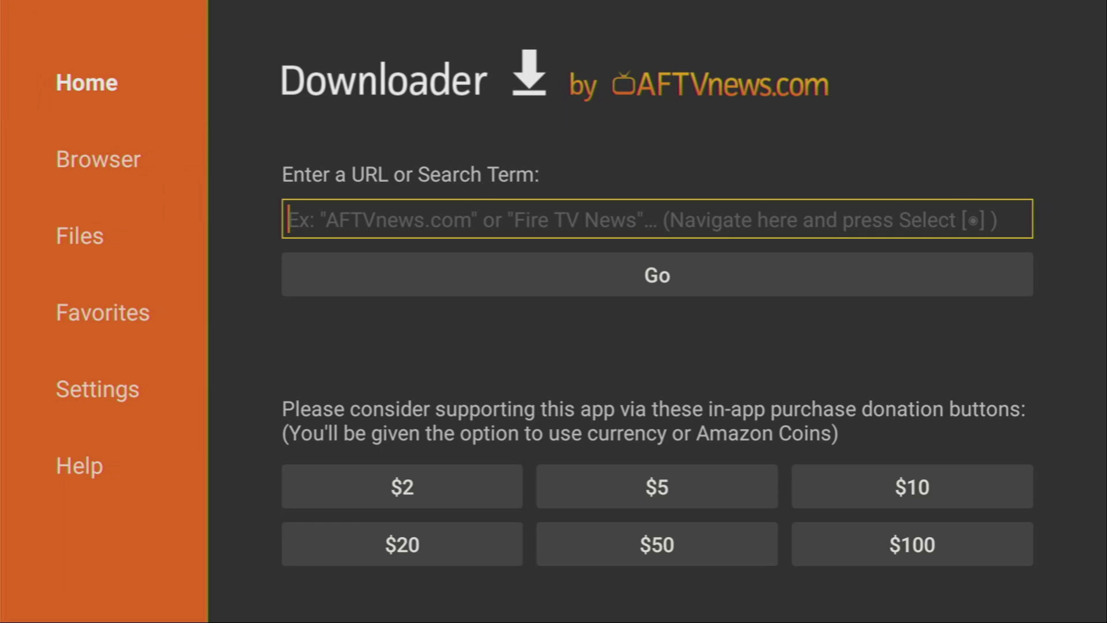
{"action": "key", "text": "Return"}
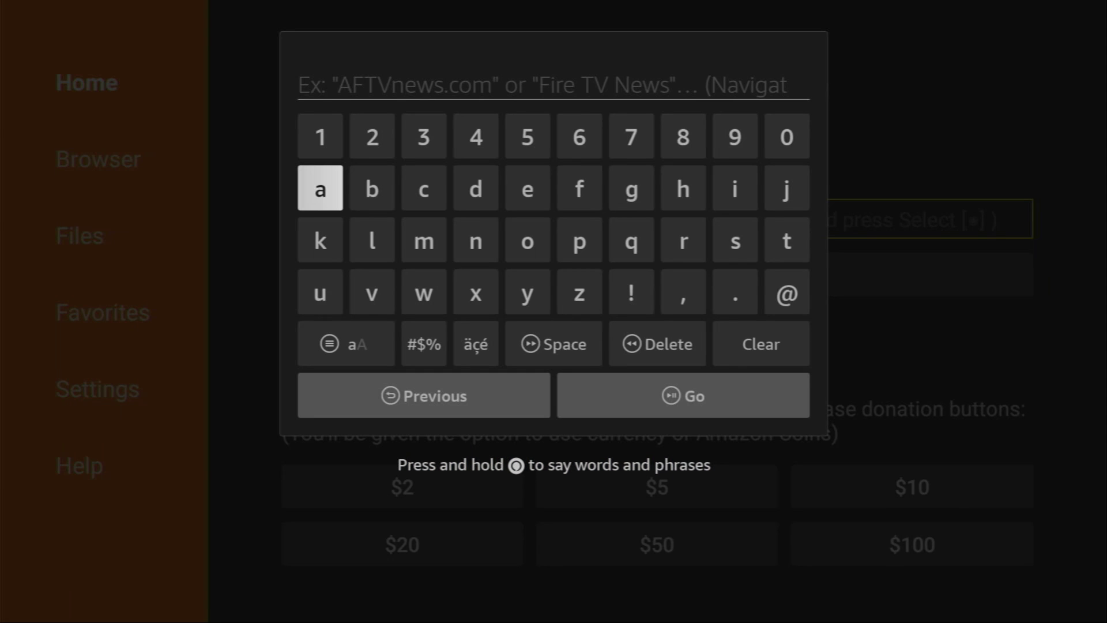
{"action": "key", "text": "Return"}
{"action": "key", "text": "Down"}
{"action": "key", "text": "Right"}
{"action": "key", "text": "Right"}
{"action": "key", "text": "Right"}
{"action": "key", "text": "Right"}
{"action": "key", "text": "Right"}
{"action": "key", "text": "Return"}
{"action": "key", "text": "Return"}
{"action": "key", "text": "Right"}
{"action": "key", "text": "Right"}
{"action": "key", "text": "Right"}
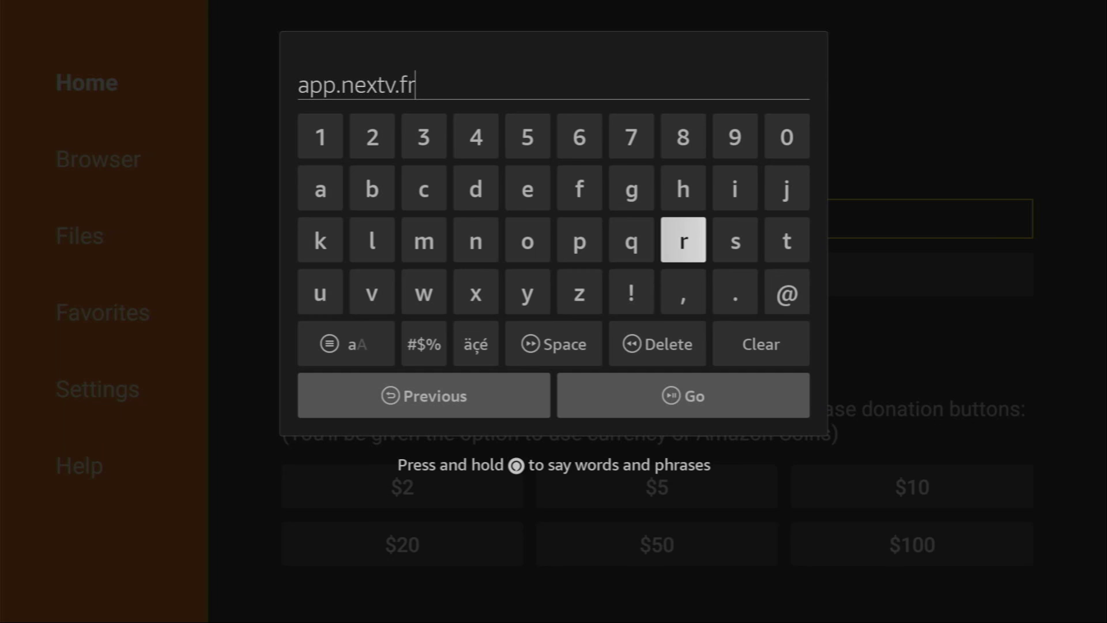
{"action": "key", "text": "Down"}
{"action": "key", "text": "Down"}
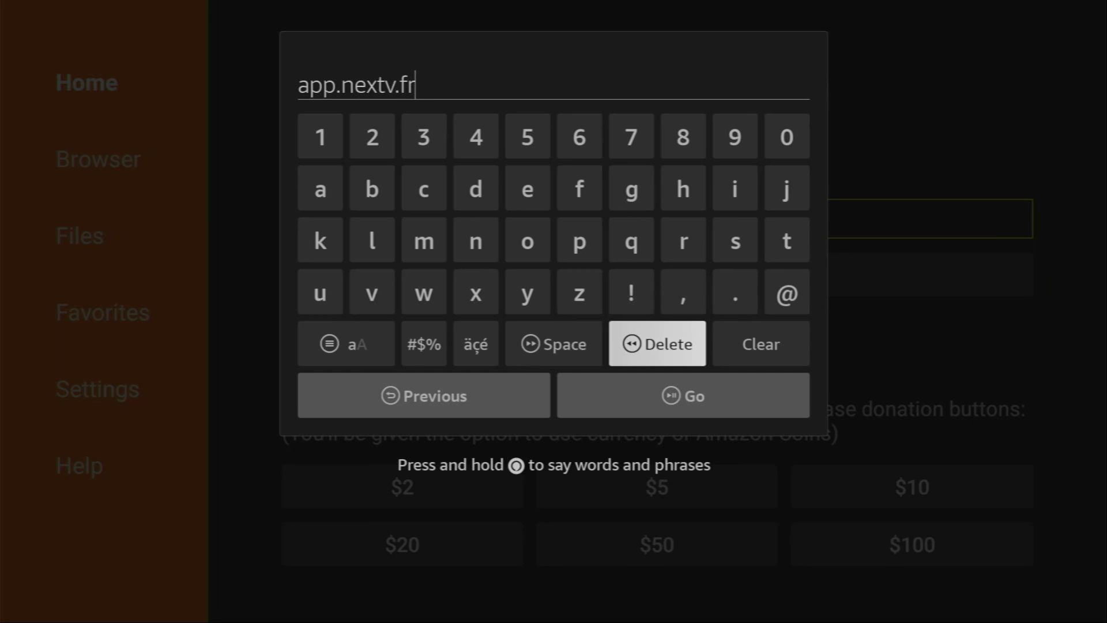
{"action": "key", "text": "Down"}
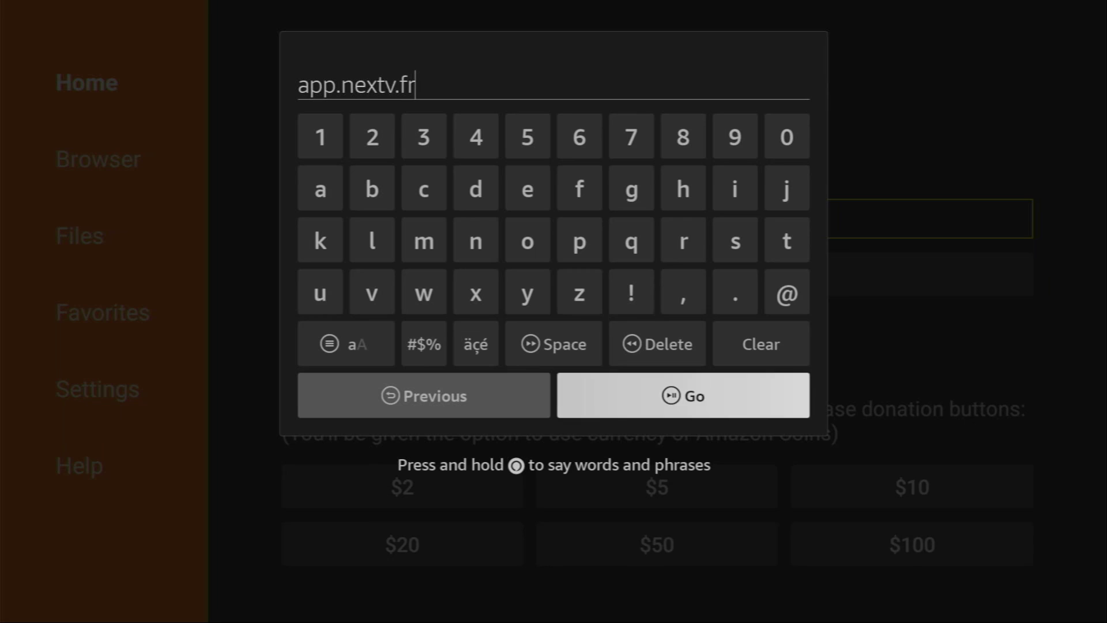
{"action": "key", "text": "Return"}
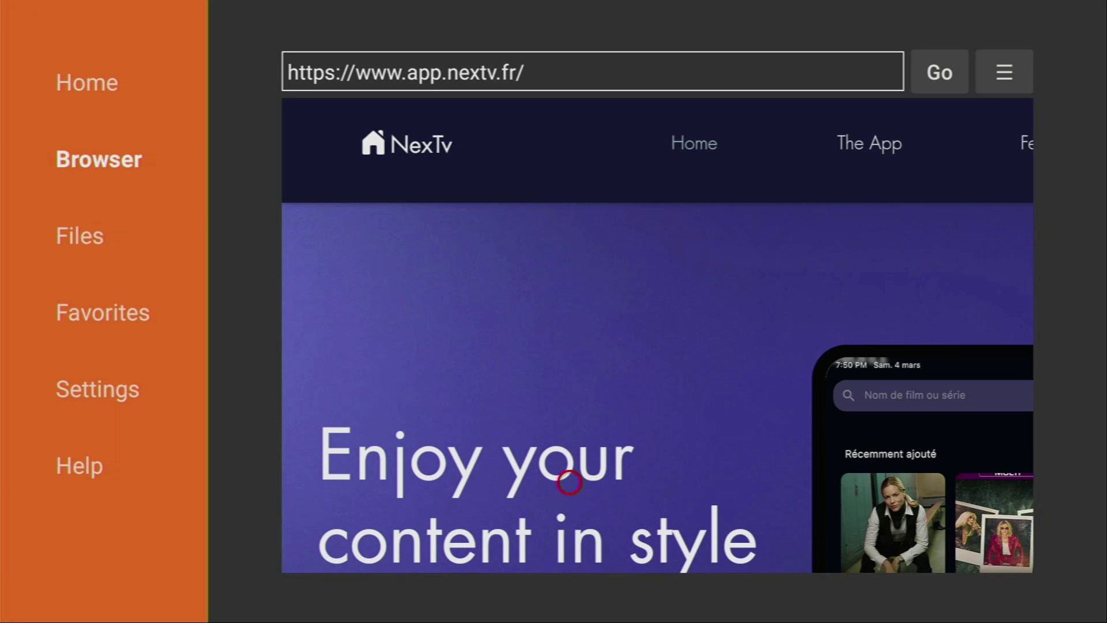
Scroll down the NexTv page and download the Amazon Firestick apk
{"action": "scroll", "coordinate": [566, 521], "scroll_direction": "down", "scroll_amount": 4}
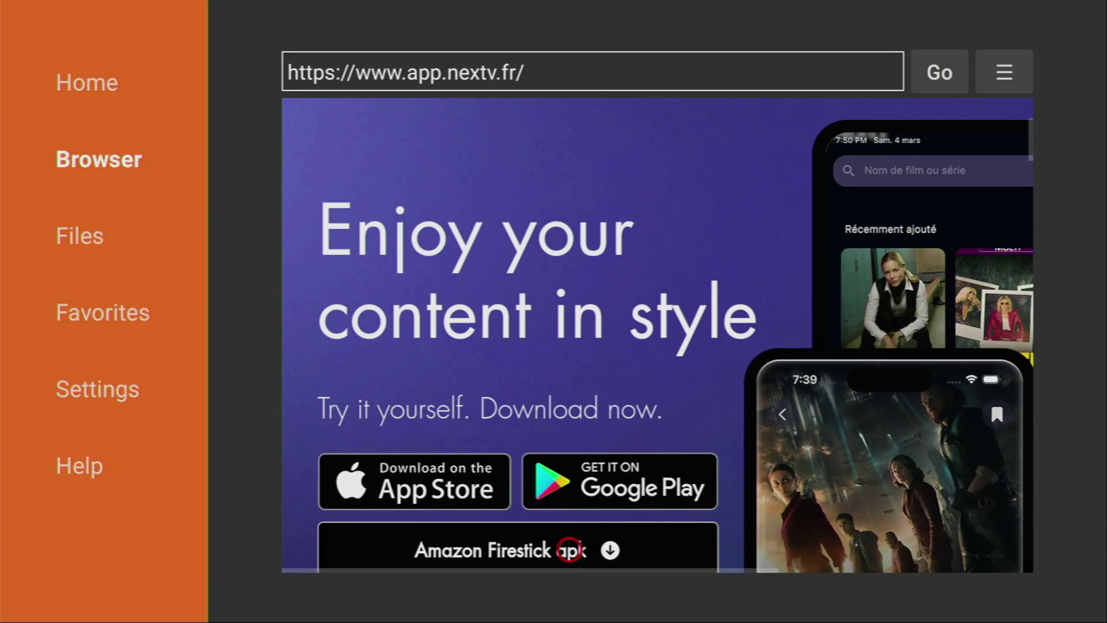
{"action": "scroll", "coordinate": [570, 550], "scroll_direction": "down", "scroll_amount": 2}
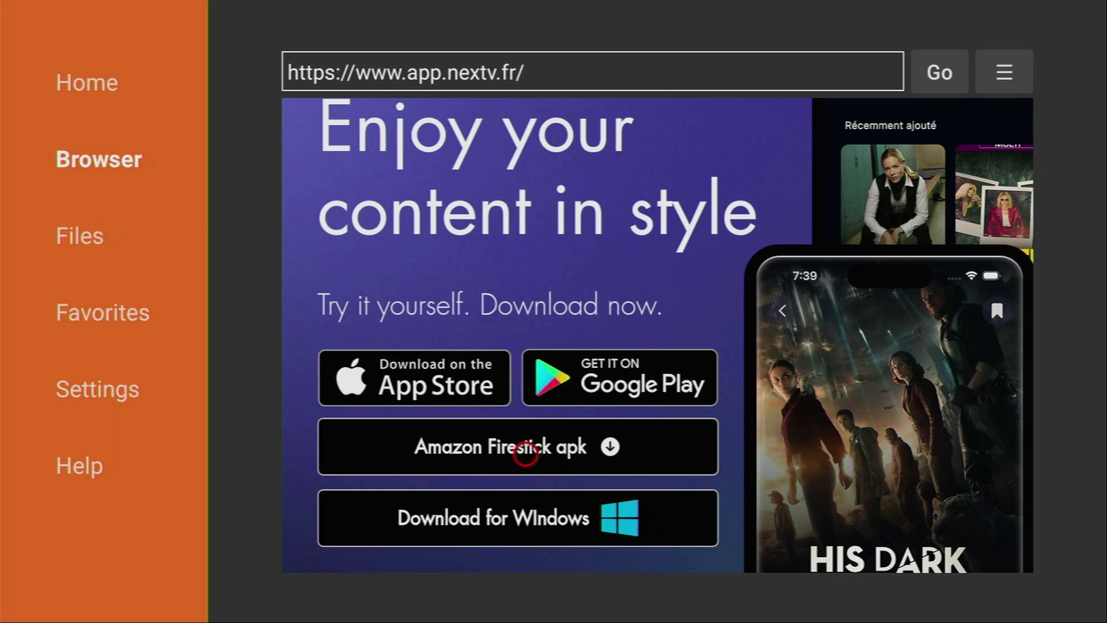
{"action": "left_click", "coordinate": [525, 453]}
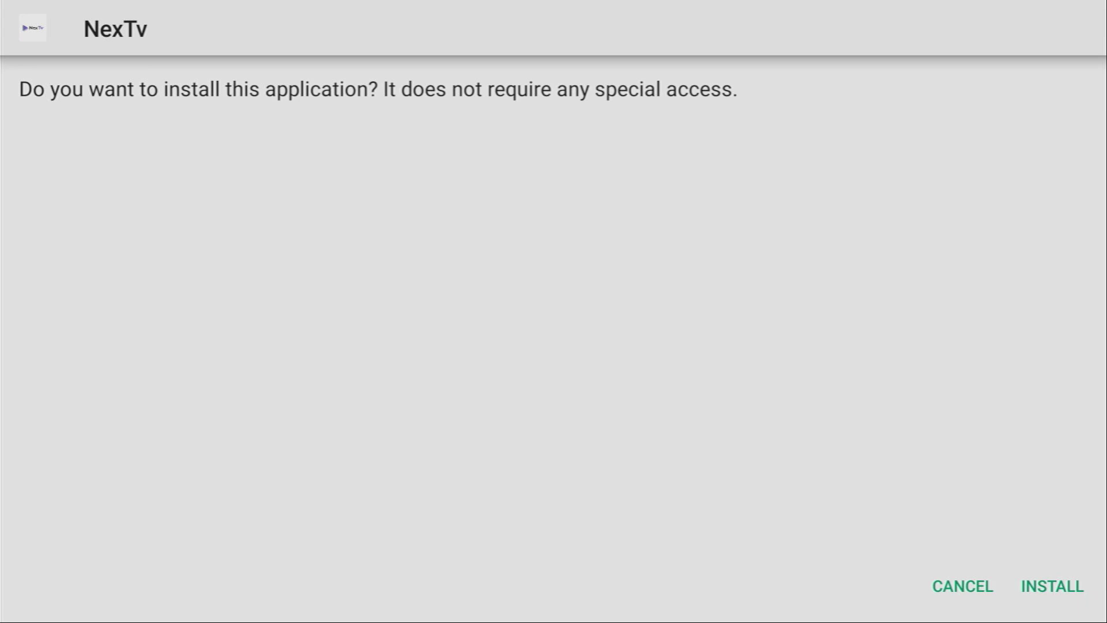
Install NexTv from the downloaded apk and finish with Done
{"action": "key", "text": "Right"}
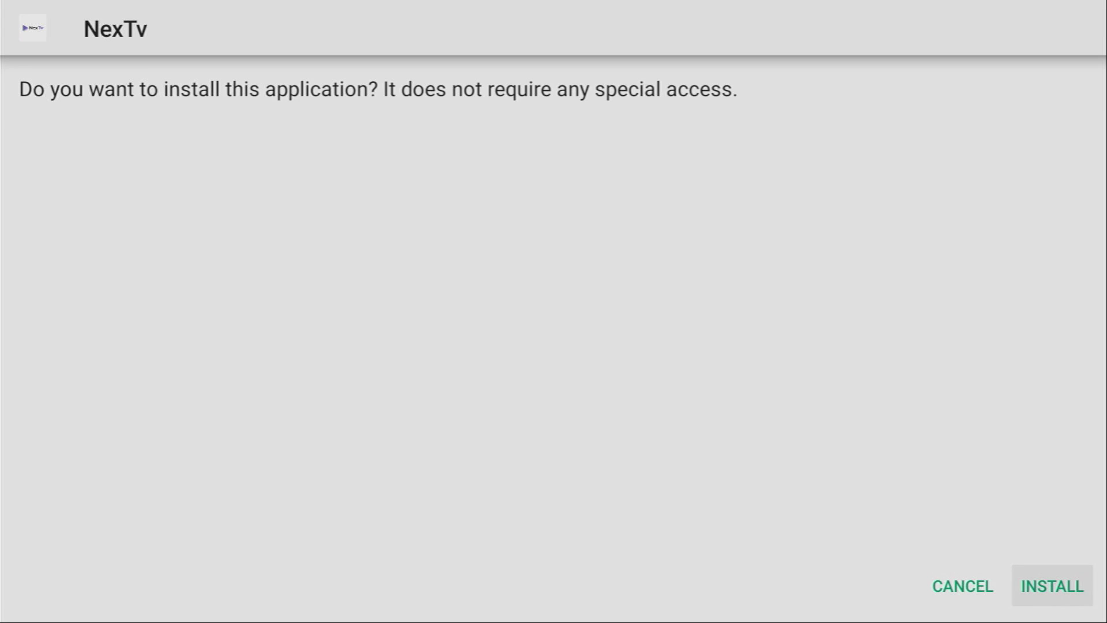
{"action": "key", "text": "Return"}
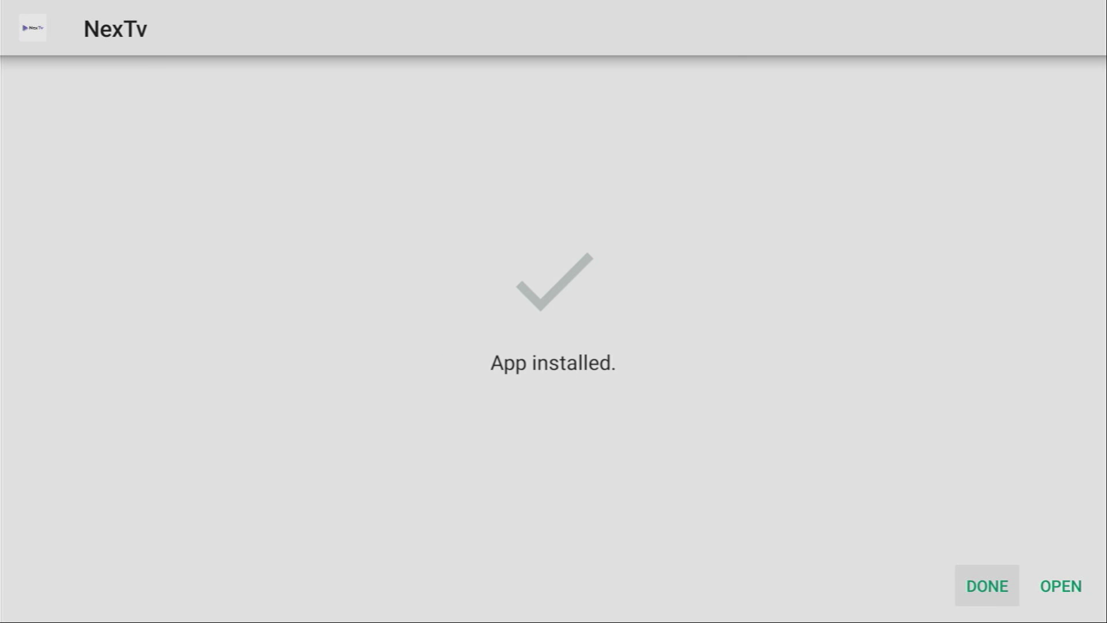
{"action": "key", "text": "Right"}
{"action": "key", "text": "Left"}
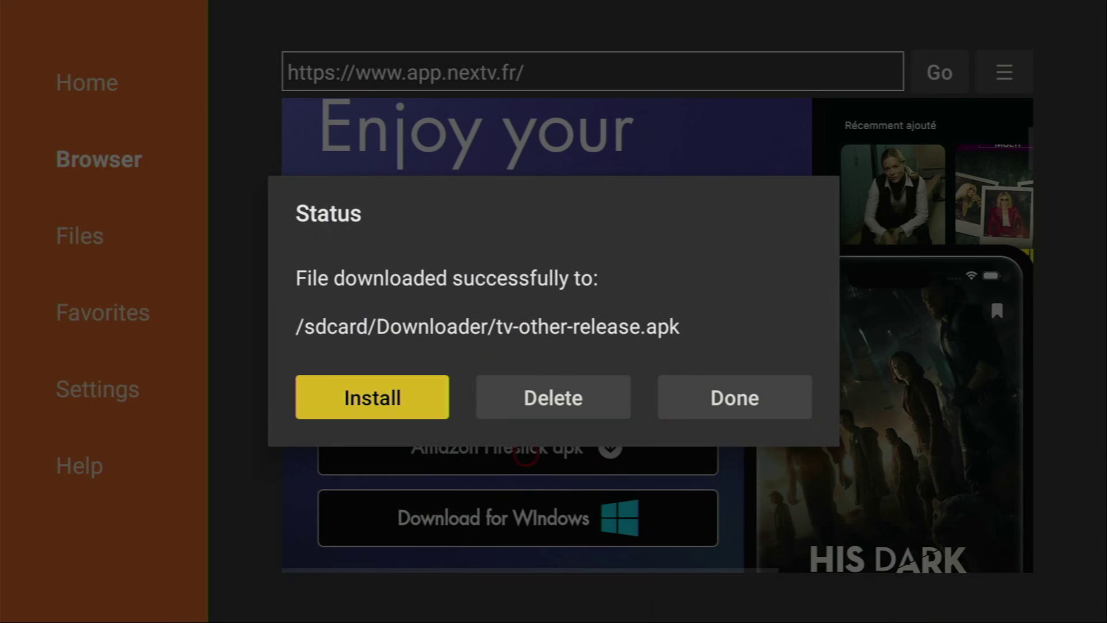
Delete the tv-other-release.apk file and confirm the deletion
{"action": "key", "text": "Right"}
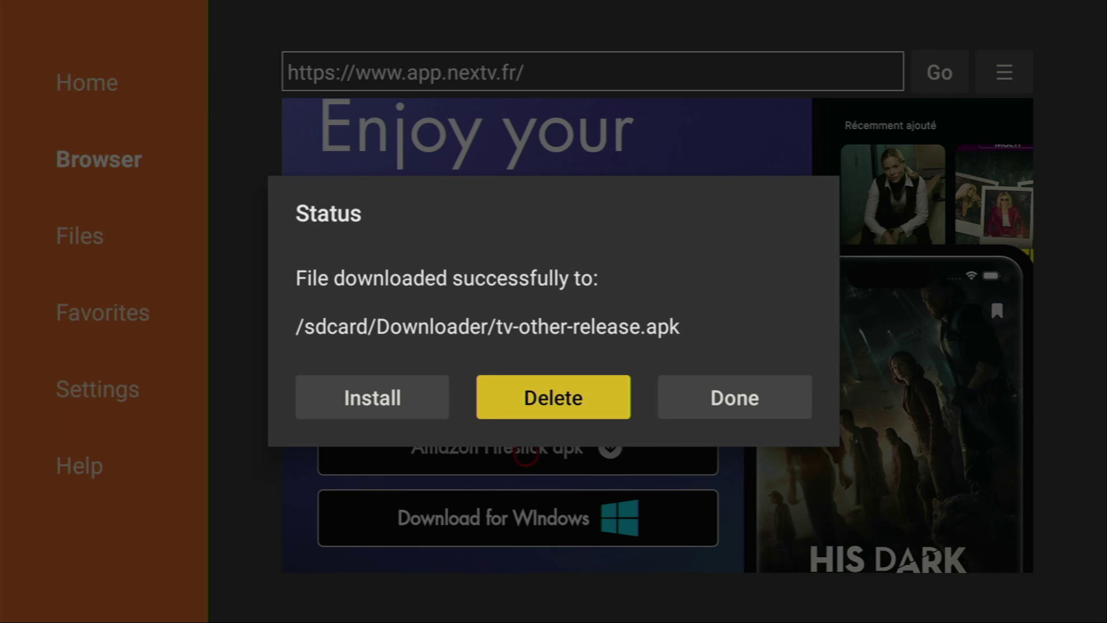
{"action": "key", "text": "Return"}
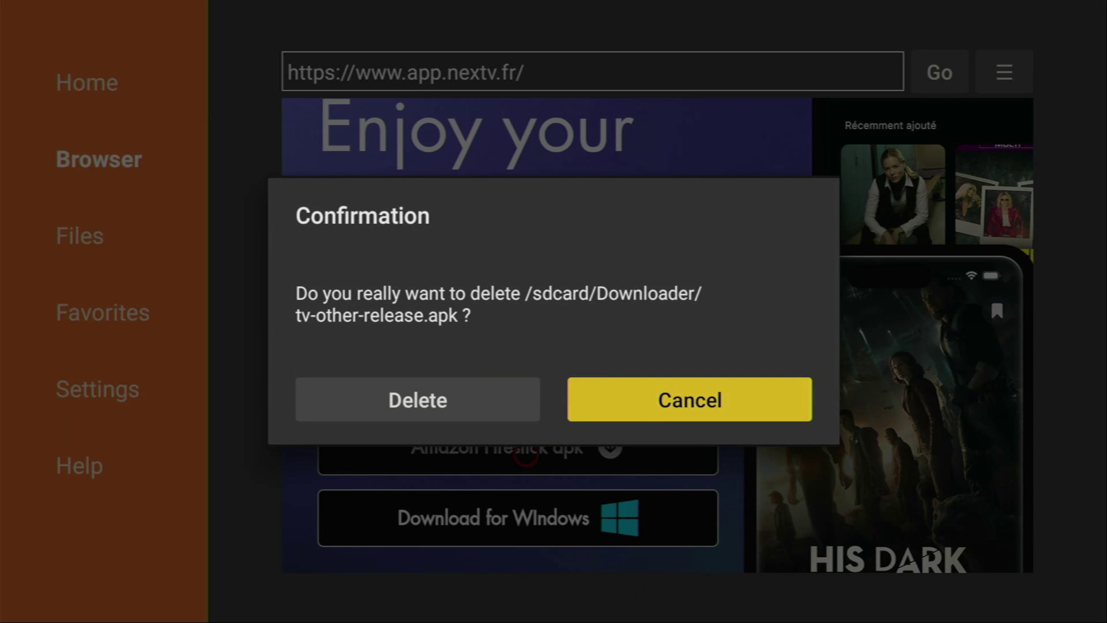
{"action": "key", "text": "Left"}
{"action": "key", "text": "Return"}
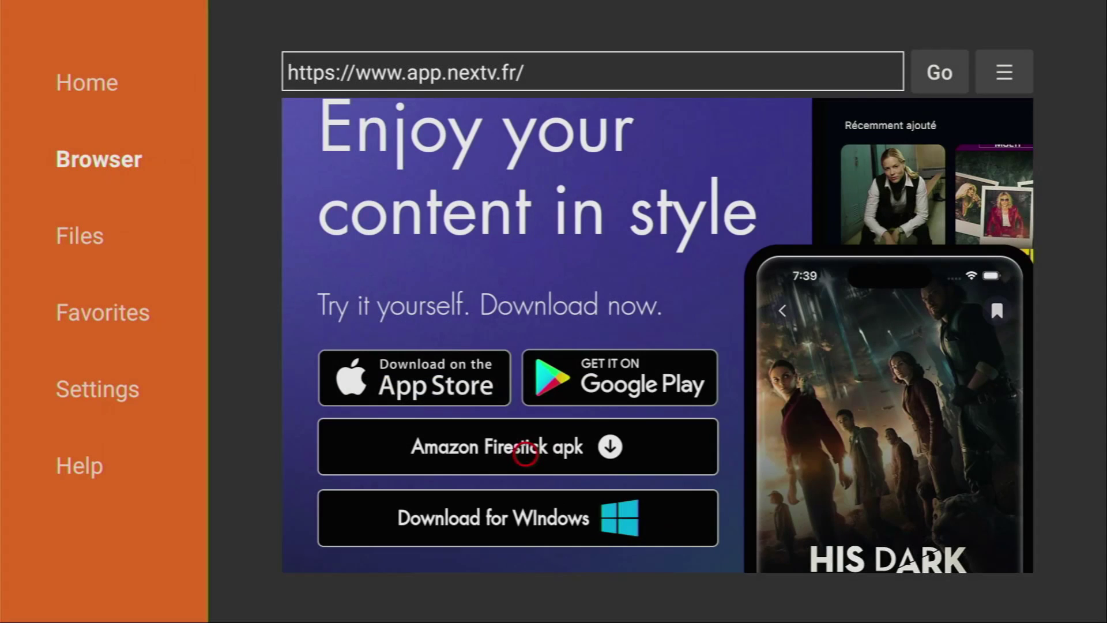
Go from the Fire TV home screen to Your Apps & Channels and find NexTv
{"action": "key", "text": "Home"}
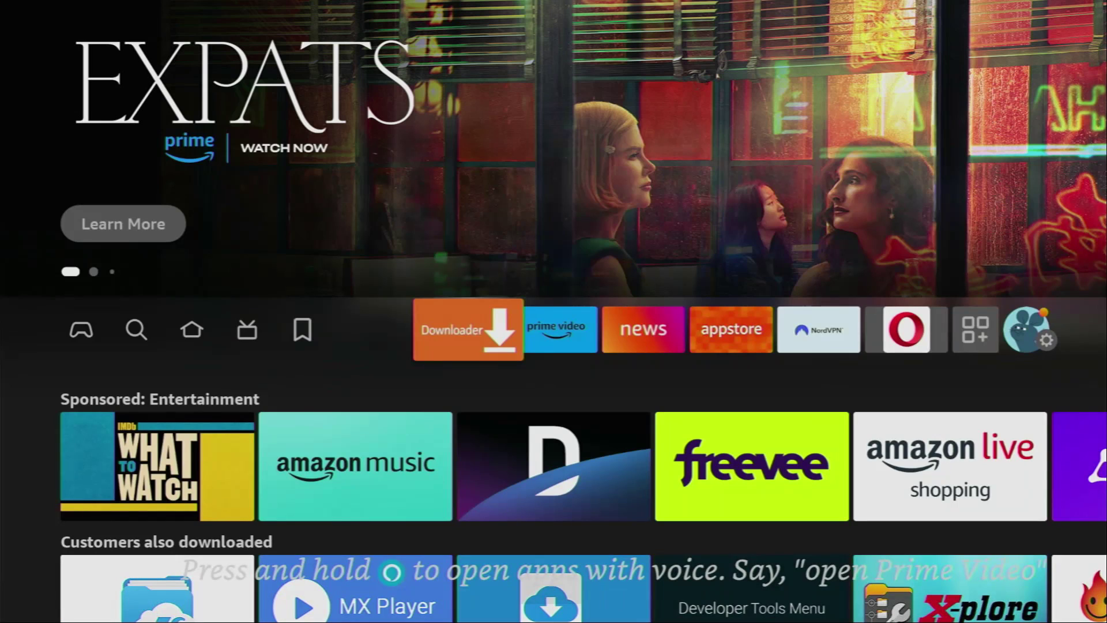
{"action": "key", "text": "Home"}
{"action": "key", "text": "Right"}
{"action": "key", "text": "Right"}
{"action": "key", "text": "Right"}
{"action": "key", "text": "Right"}
{"action": "key", "text": "Right"}
{"action": "key", "text": "Right"}
{"action": "key", "text": "Right"}
{"action": "key", "text": "Right"}
{"action": "key", "text": "Right"}
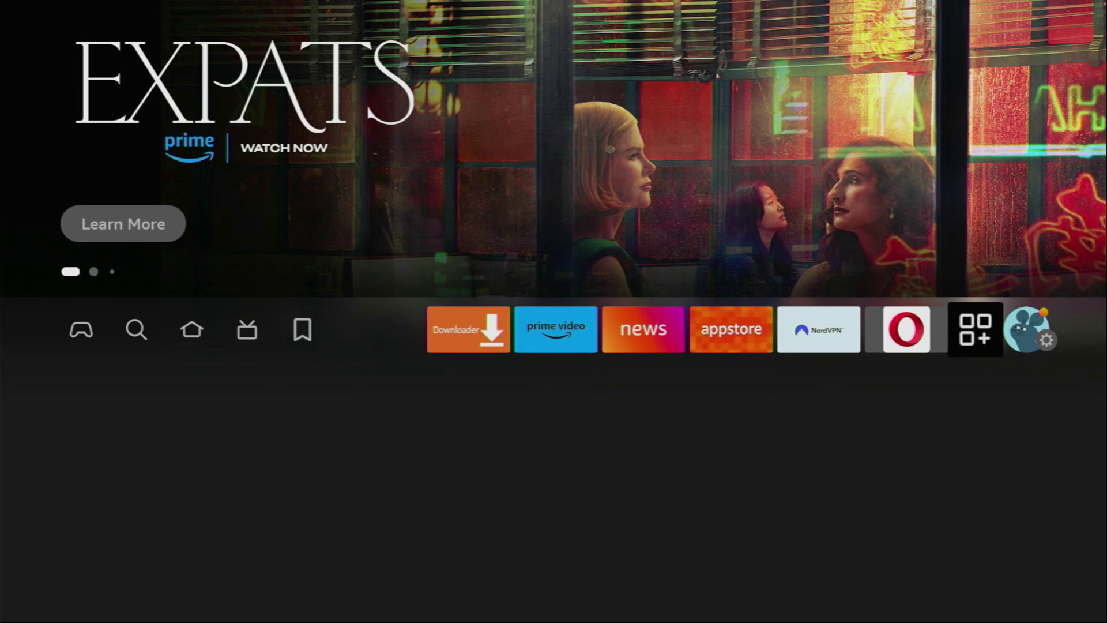
{"action": "key", "text": "Return"}
{"action": "key", "text": "Right"}
{"action": "key", "text": "Right"}
{"action": "key", "text": "Right"}
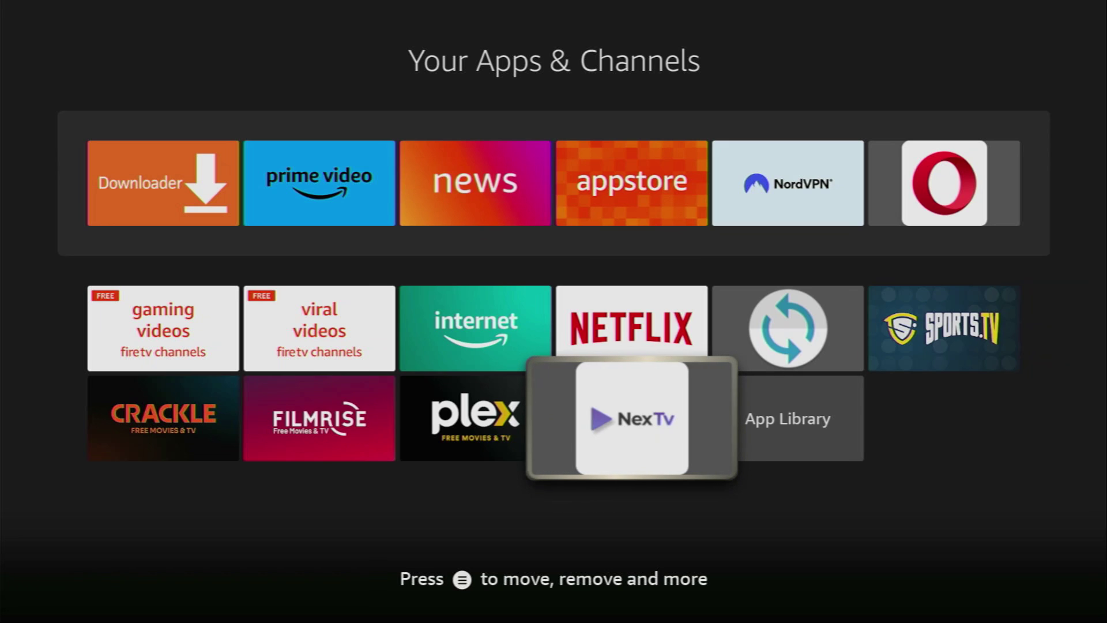
Move NexTv to the front, ahead of Downloader, and check the new order
{"action": "key", "text": "Menu"}
{"action": "key", "text": "Down"}
{"action": "key", "text": "Return"}
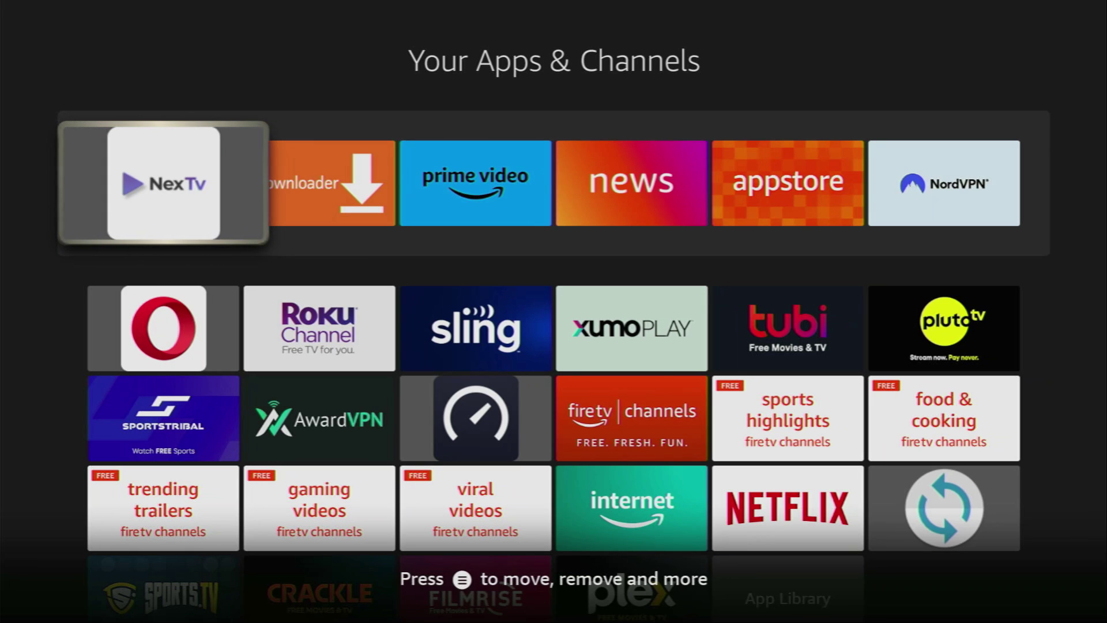
{"action": "key", "text": "Right"}
{"action": "key", "text": "Right"}
{"action": "key", "text": "Right"}
{"action": "key", "text": "Right"}
{"action": "key", "text": "Right"}
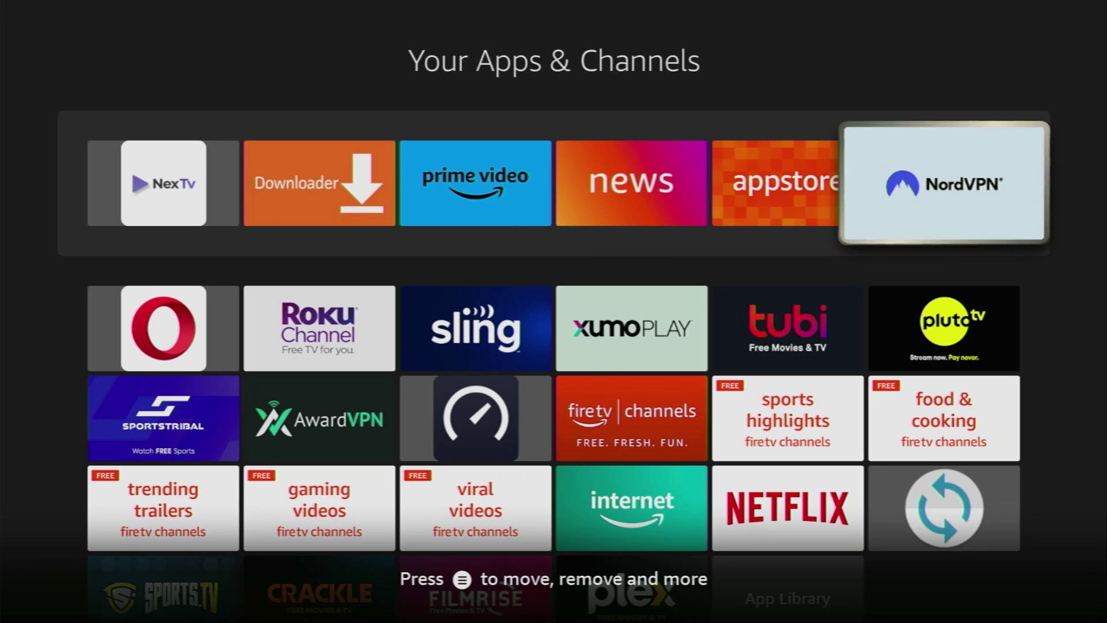
{"action": "key", "text": "Left"}
{"action": "key", "text": "Left"}
{"action": "key", "text": "Left"}
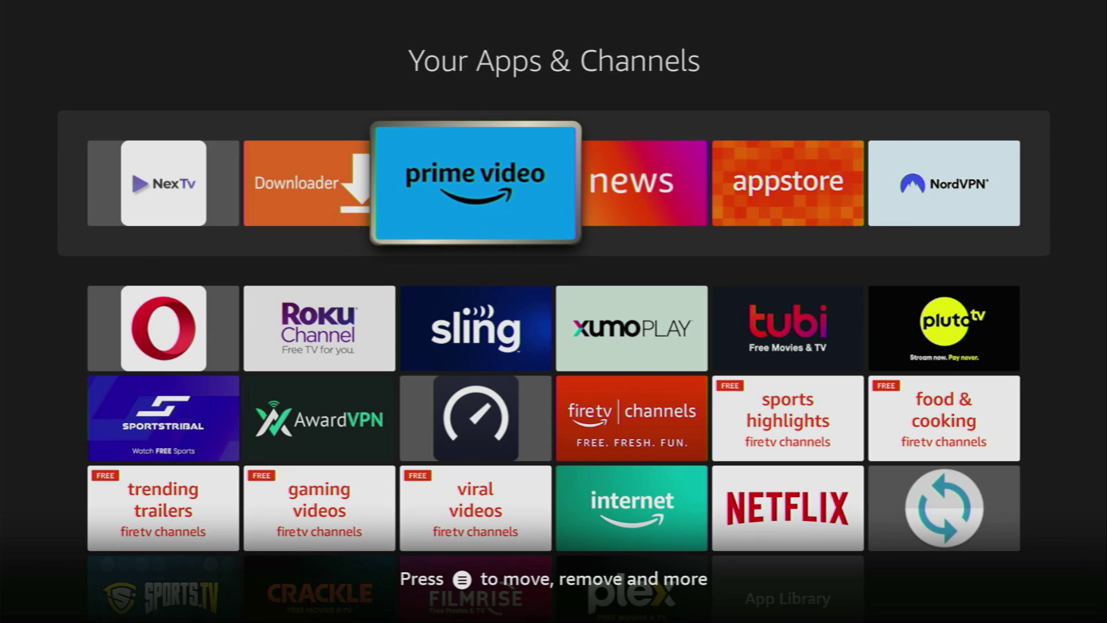
{"action": "key", "text": "Left"}
{"action": "key", "text": "Left"}
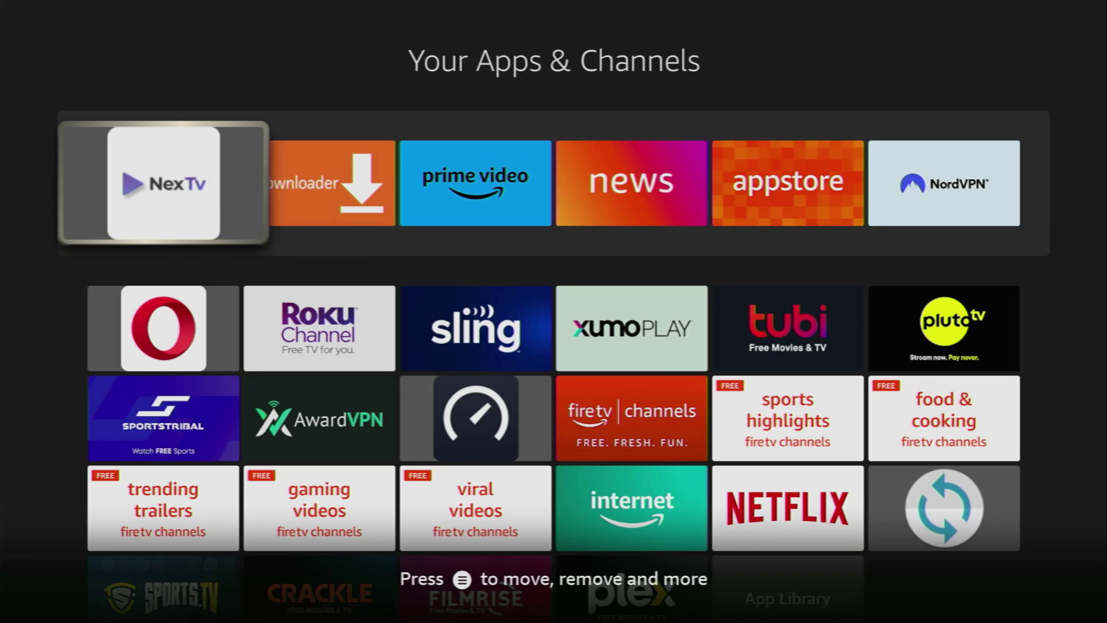
Launch NexTV and dismiss the System software update notice
{"action": "key", "text": "Return"}
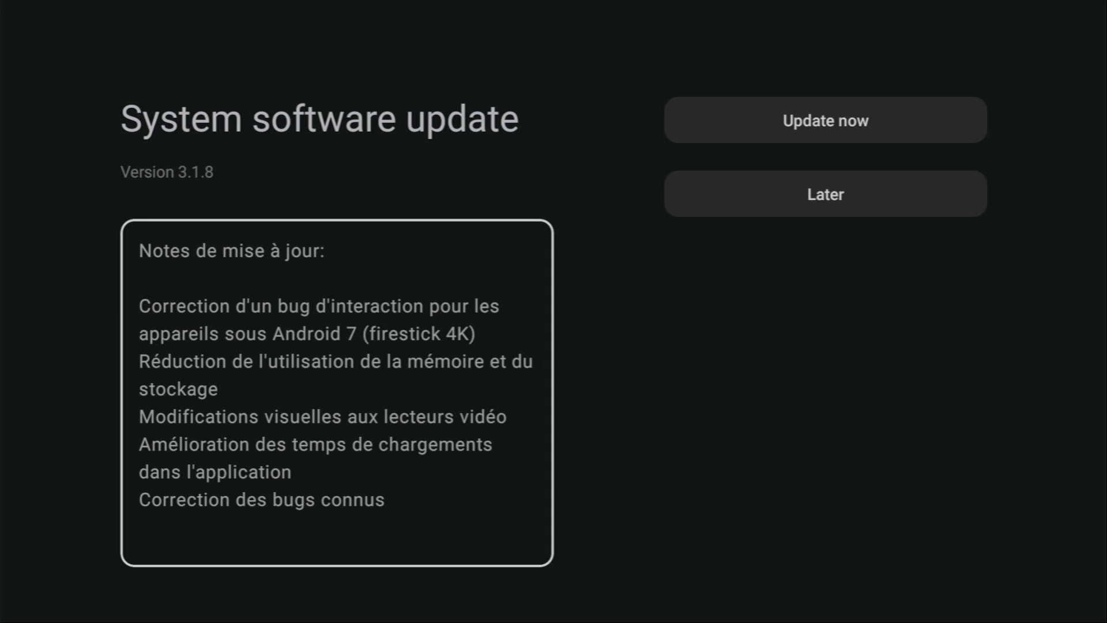
{"action": "key", "text": "Right"}
{"action": "key", "text": "Down"}
{"action": "key", "text": "Return"}
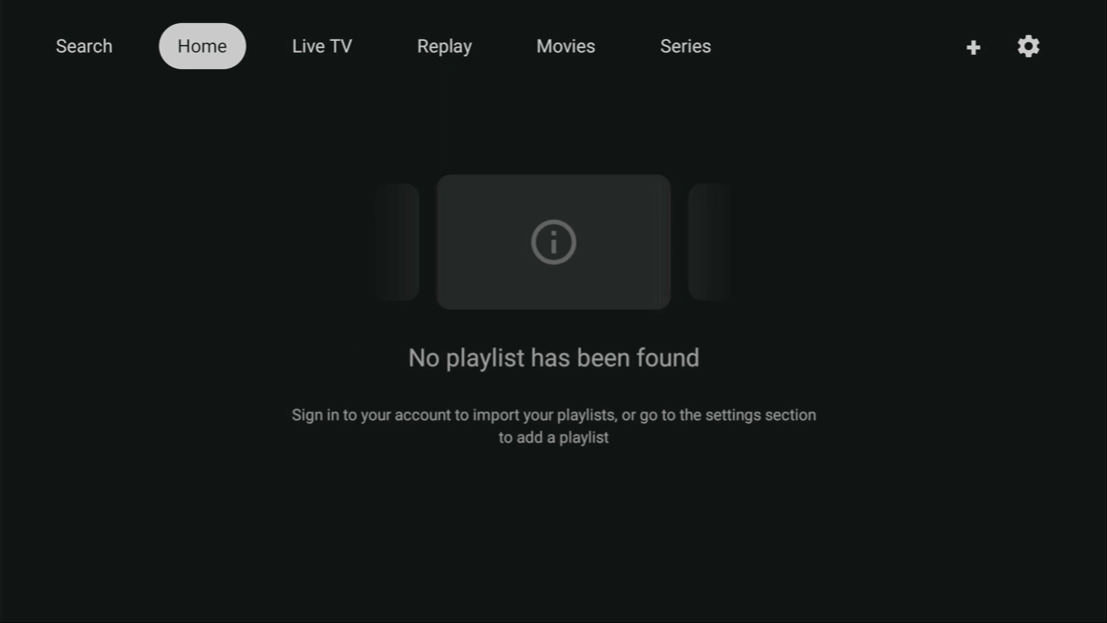
Open the add-a-playlist setup screen with its QR code, Xtream and 1-Stream options
{"action": "key", "text": "Right"}
{"action": "key", "text": "Right"}
{"action": "key", "text": "Right"}
{"action": "key", "text": "Right"}
{"action": "key", "text": "Right"}
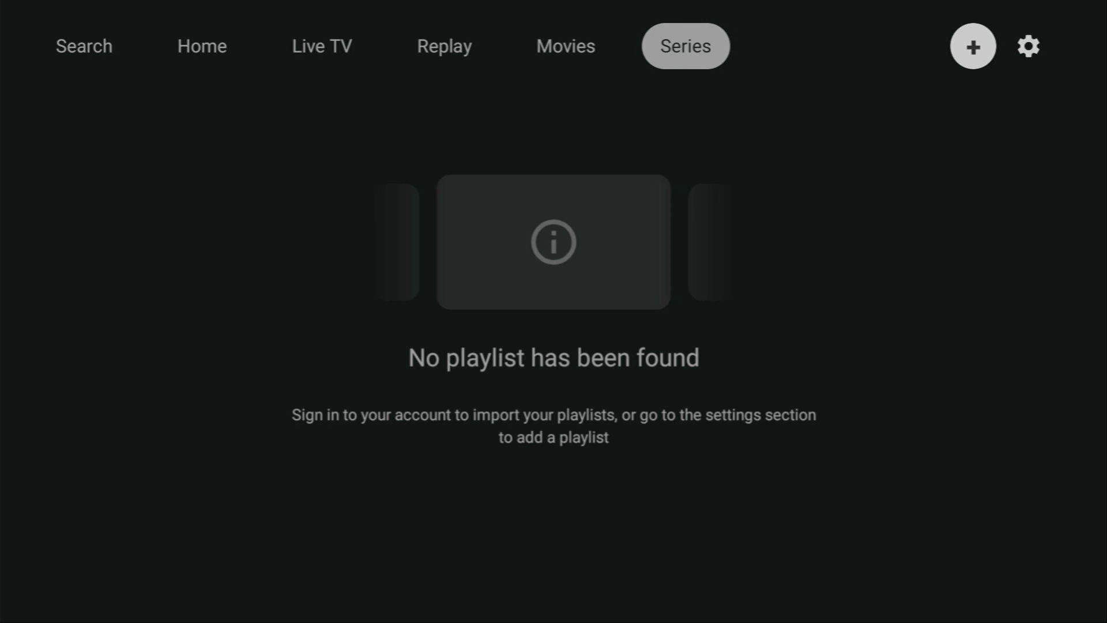
{"action": "key", "text": "Right"}
{"action": "key", "text": "Left"}
{"action": "key", "text": "Return"}
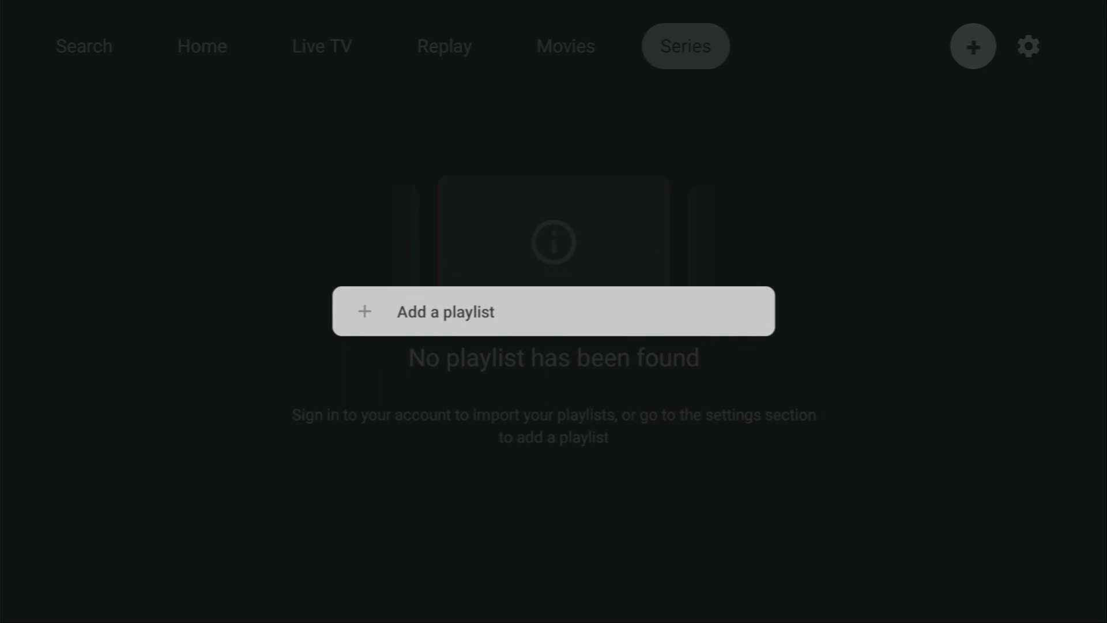
{"action": "key", "text": "Return"}
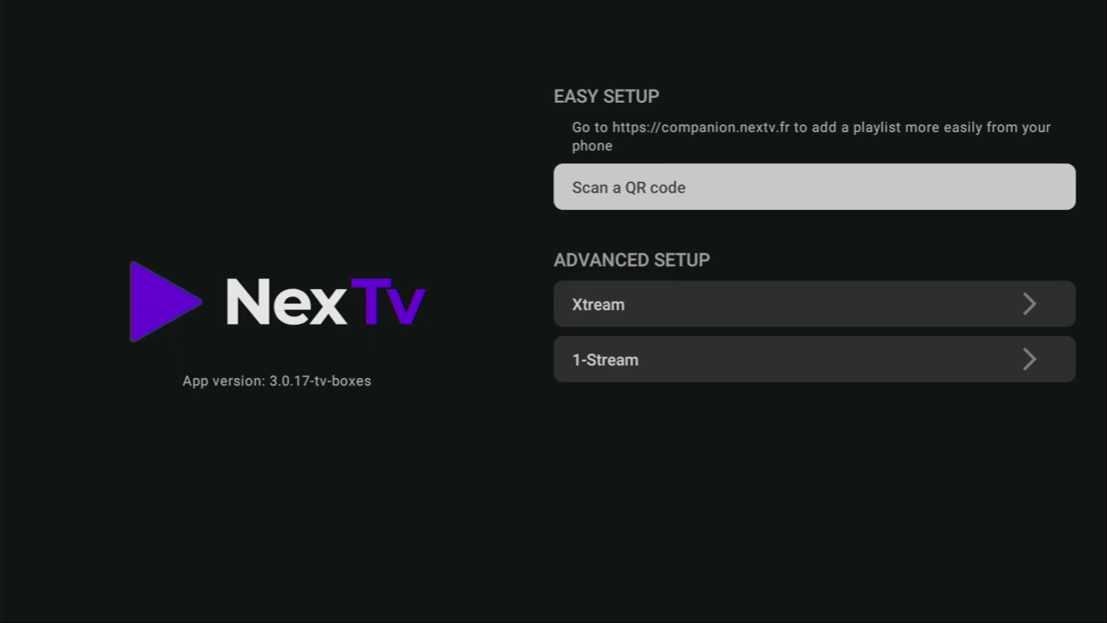
View the Xtream form's Host, Username and Password fields, then leave it
{"action": "key", "text": "Down"}
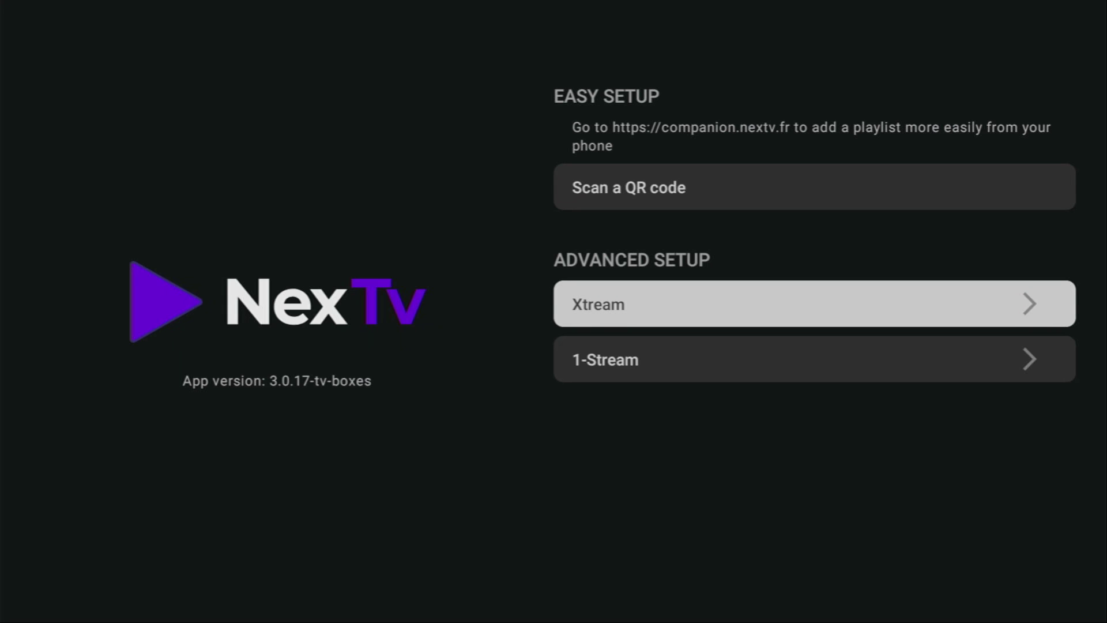
{"action": "key", "text": "Return"}
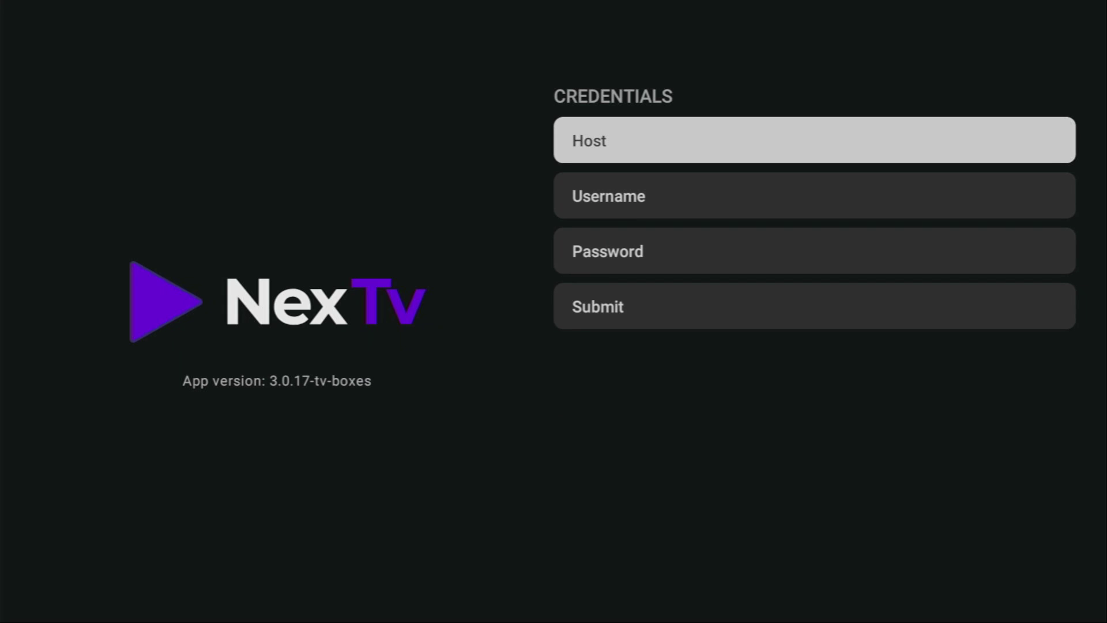
{"action": "key", "text": "Down"}
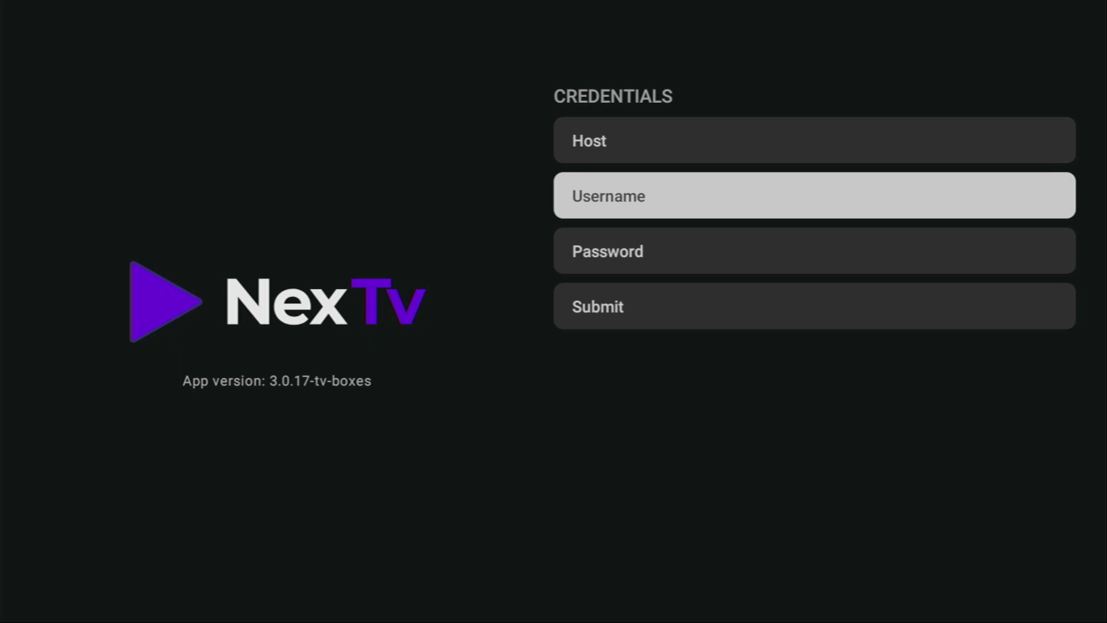
{"action": "key", "text": "Down"}
{"action": "key", "text": "Down"}
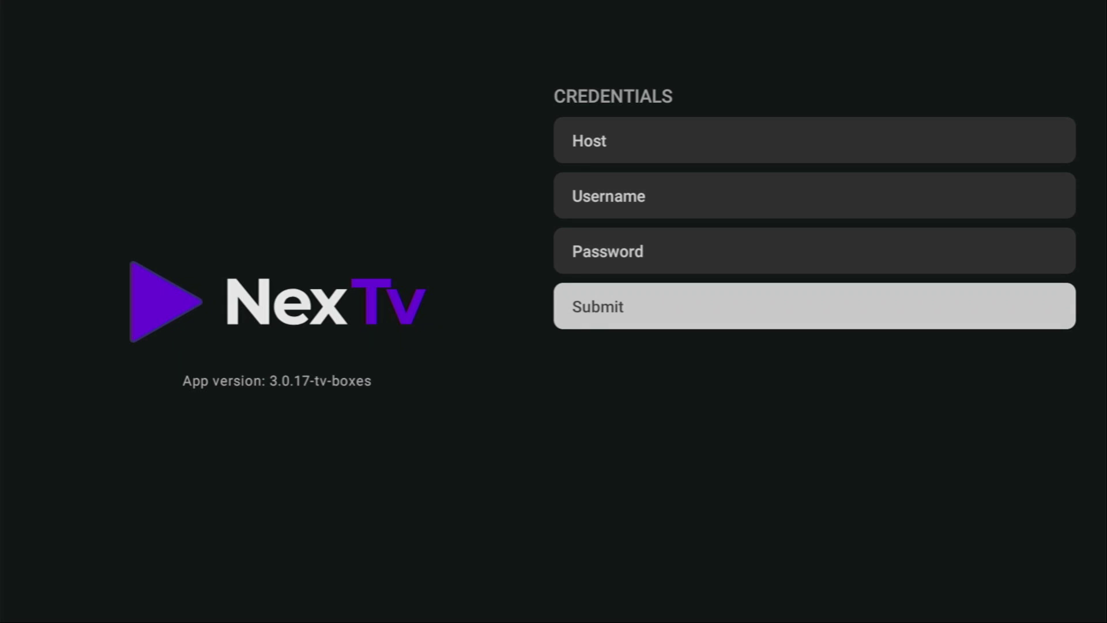
{"action": "key", "text": "Escape"}
{"action": "key", "text": "Down"}
Open the 1-Stream credential form, then back out to the no-playlist main page
{"action": "key", "text": "Return"}
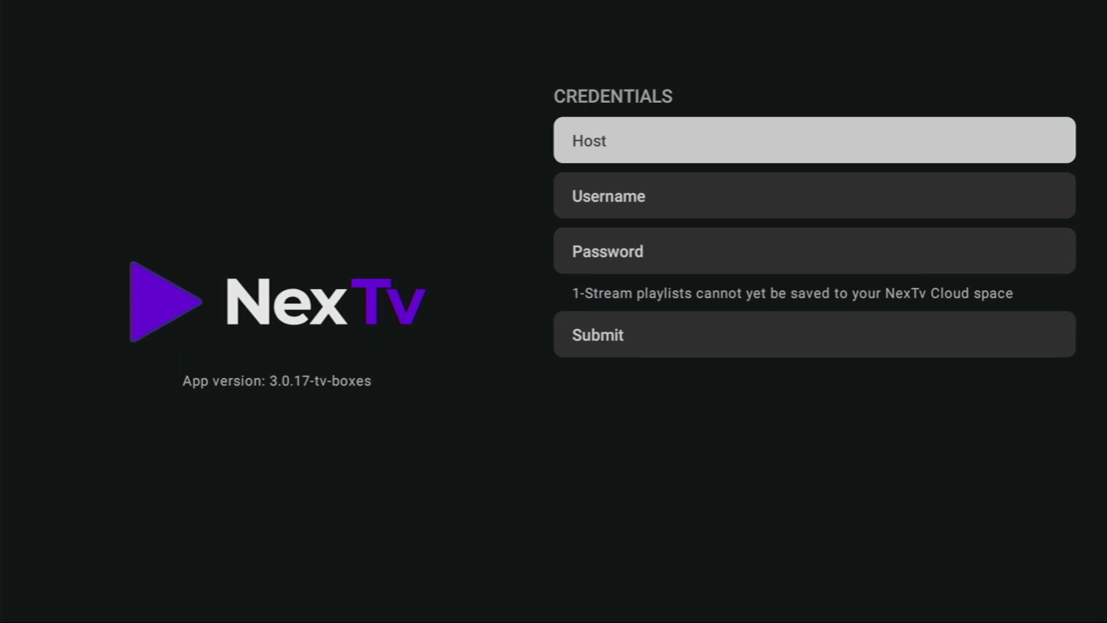
{"action": "key", "text": "Down"}
{"action": "key", "text": "Down"}
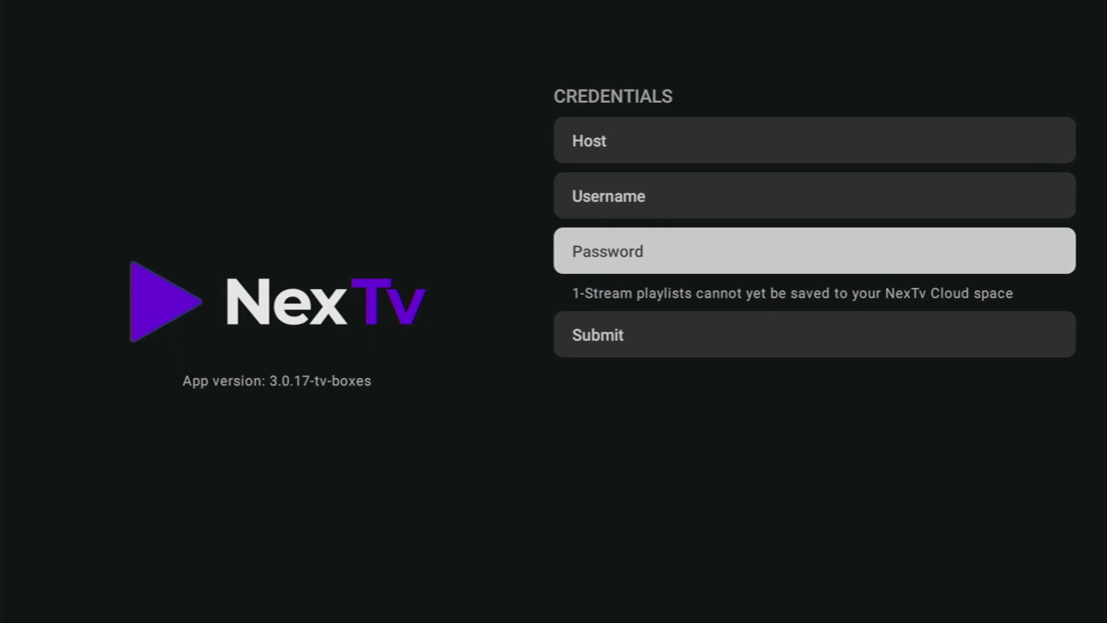
{"action": "key", "text": "Escape"}
Open NexTV settings and scroll past NexTv+, playlist refresh and History to UI OPTIONS
{"action": "key", "text": "Right"}
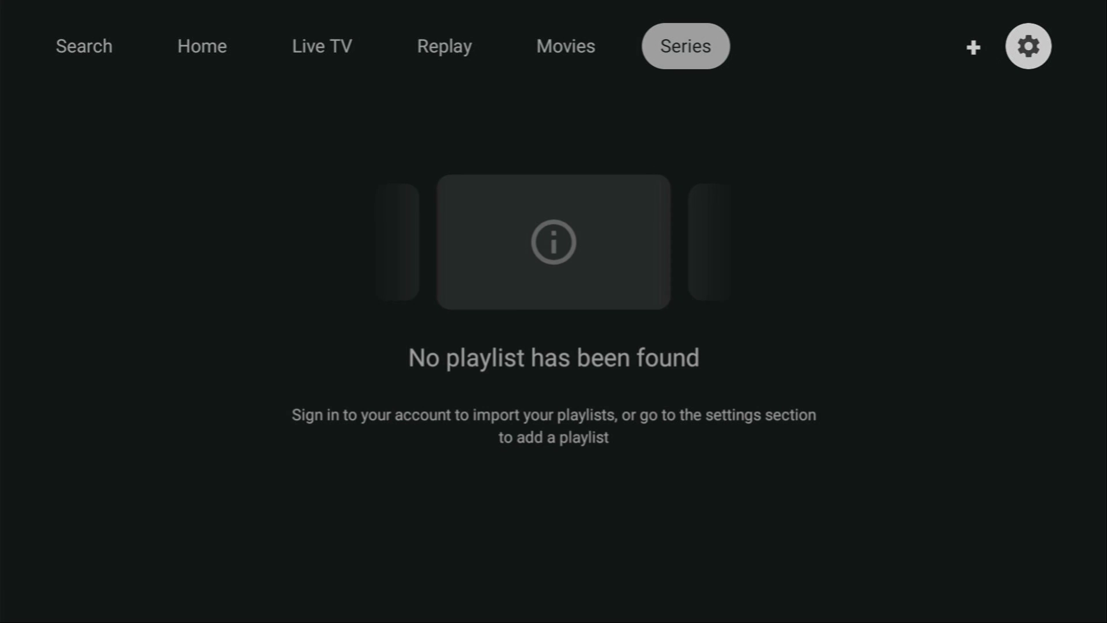
{"action": "key", "text": "Return"}
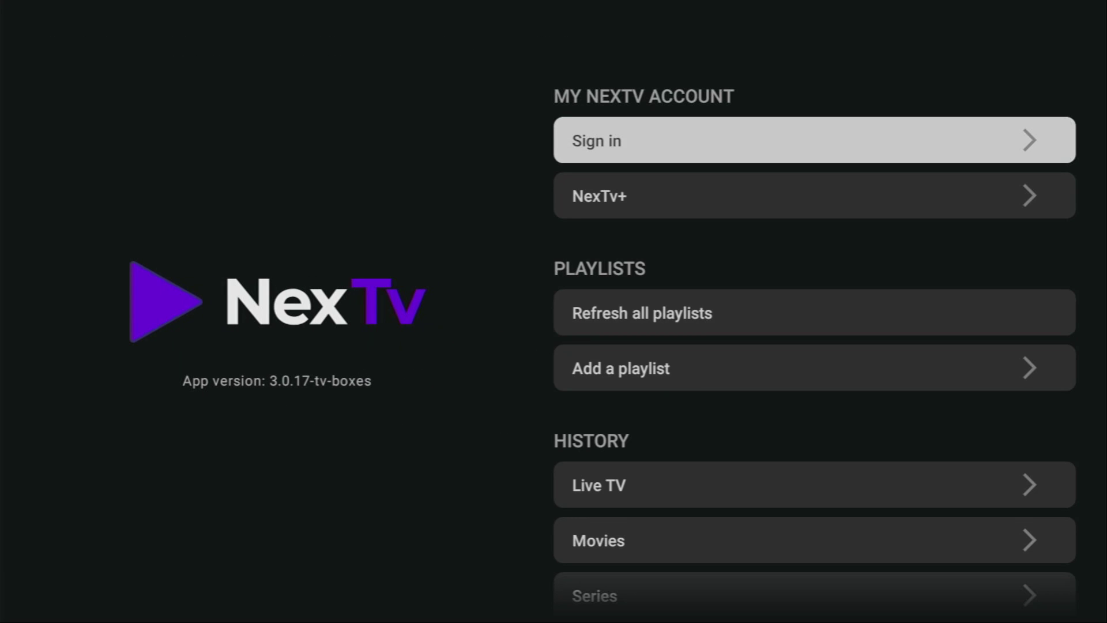
{"action": "key", "text": "Down"}
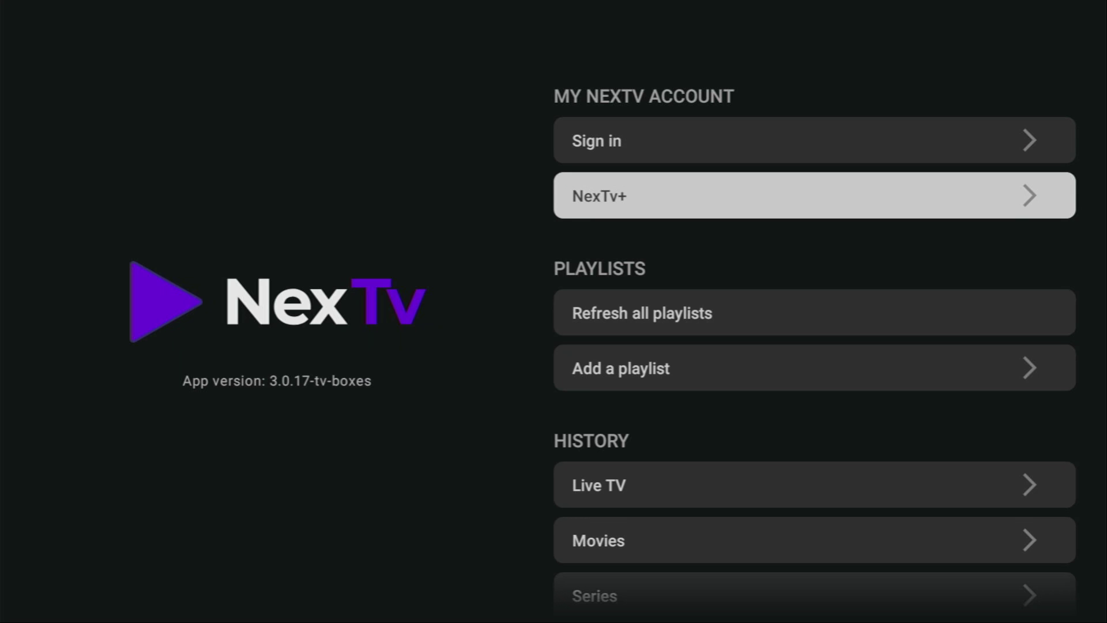
{"action": "key", "text": "Down"}
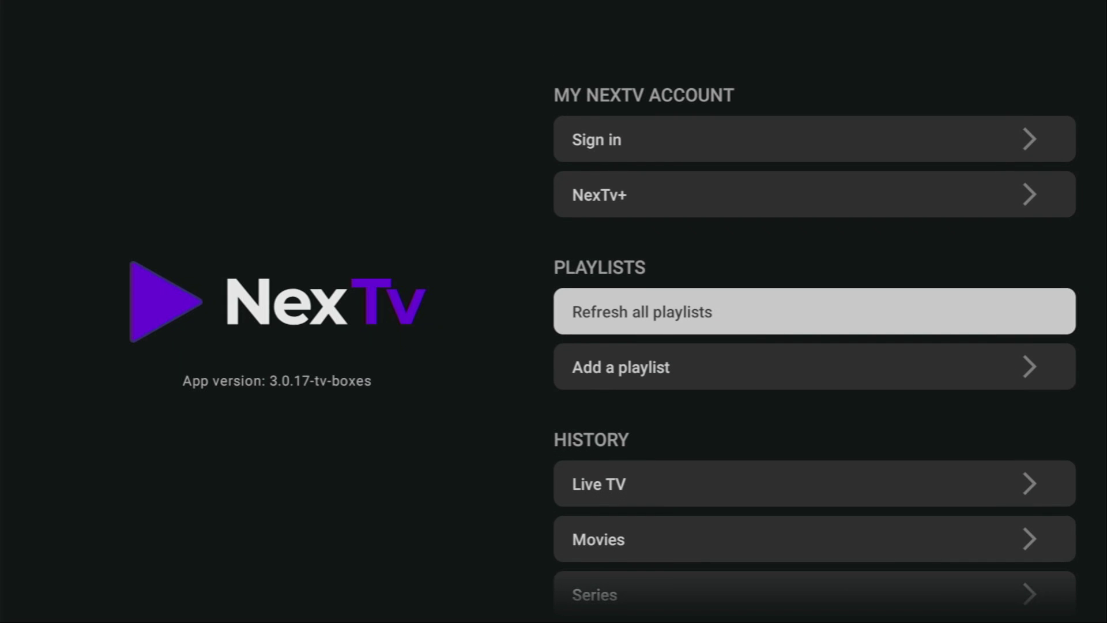
{"action": "key", "text": "Down"}
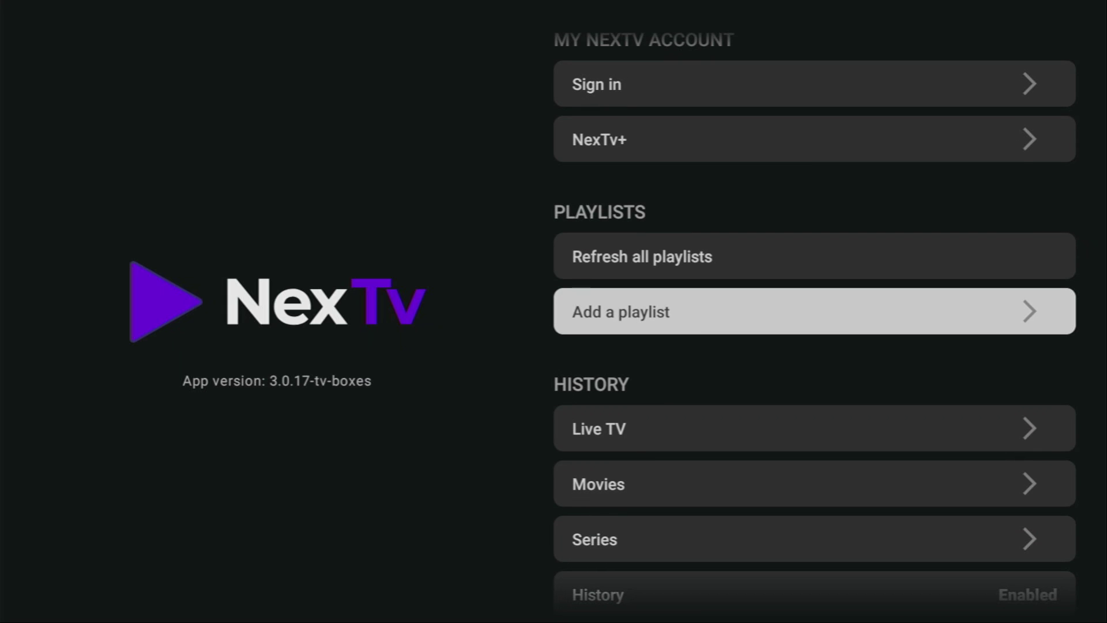
{"action": "key", "text": "Down"}
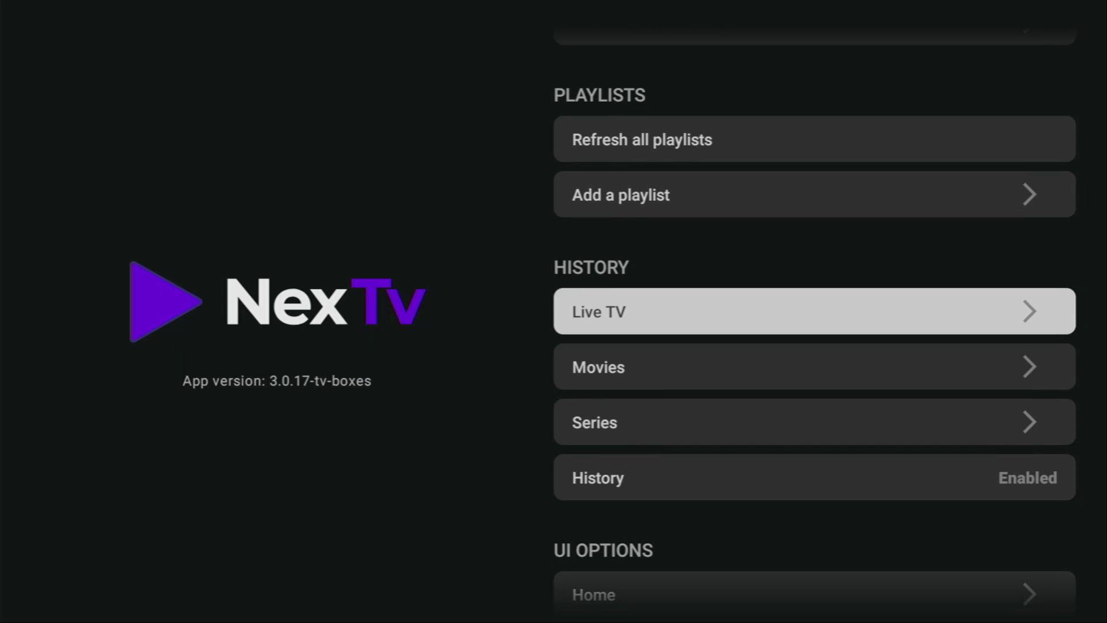
{"action": "key", "text": "Down"}
{"action": "key", "text": "Down"}
{"action": "key", "text": "Down"}
{"action": "key", "text": "Down"}
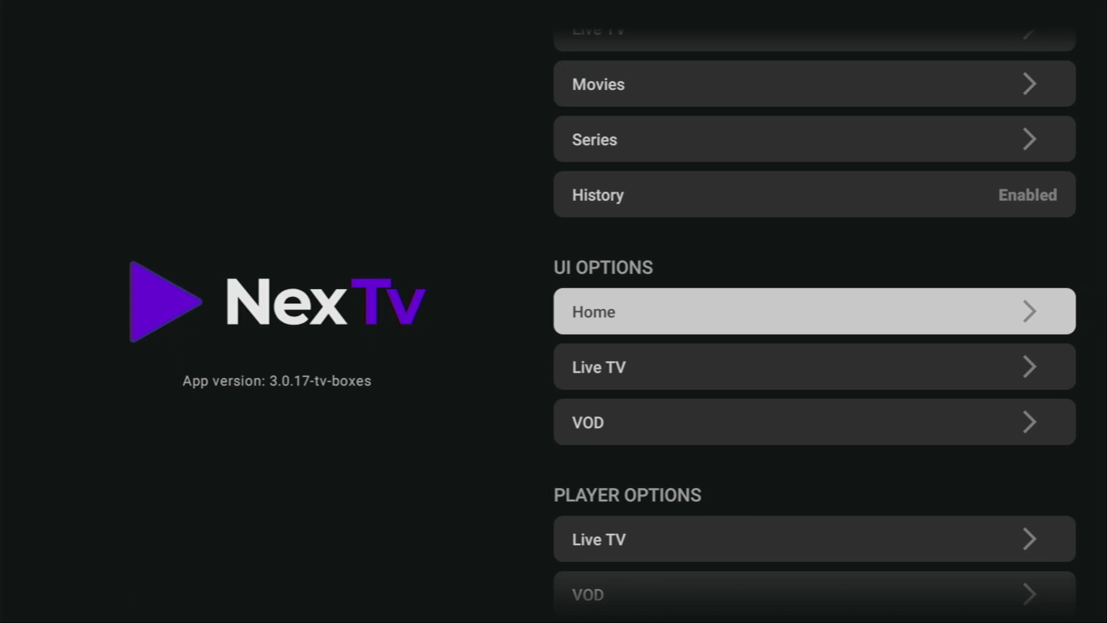
Review the Home screen row options, with all rows turned on
{"action": "key", "text": "Return"}
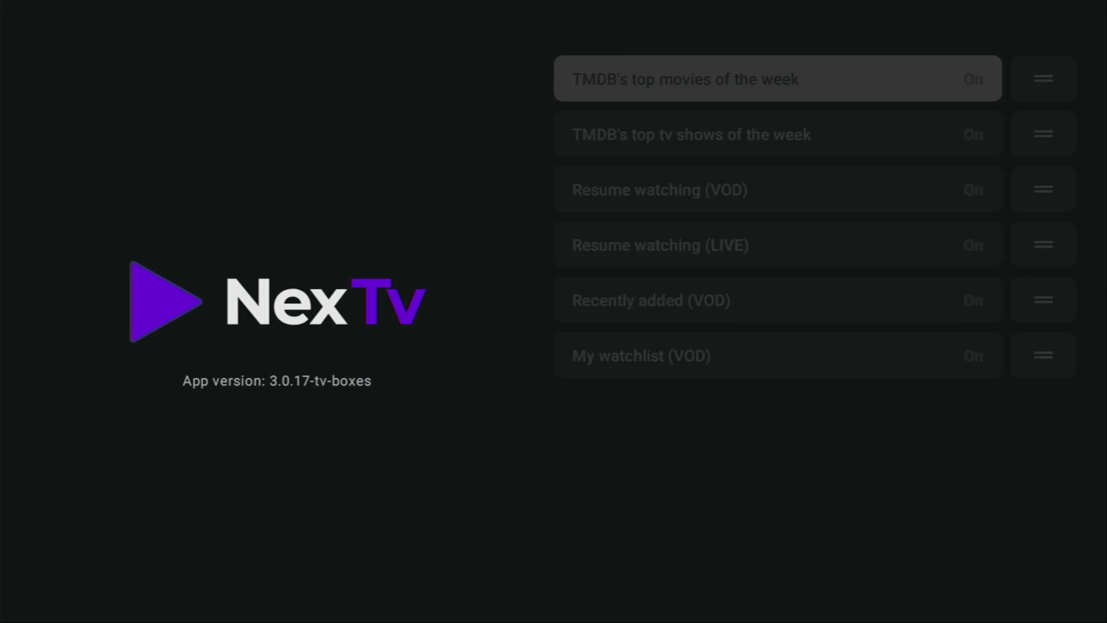
{"action": "key", "text": "Down"}
{"action": "key", "text": "Down"}
{"action": "key", "text": "Down"}
{"action": "key", "text": "Down"}
Review the Live TV display and remote options, then return to the settings list
{"action": "key", "text": "Down"}
{"action": "key", "text": "Escape"}
{"action": "key", "text": "Down"}
{"action": "key", "text": "Return"}
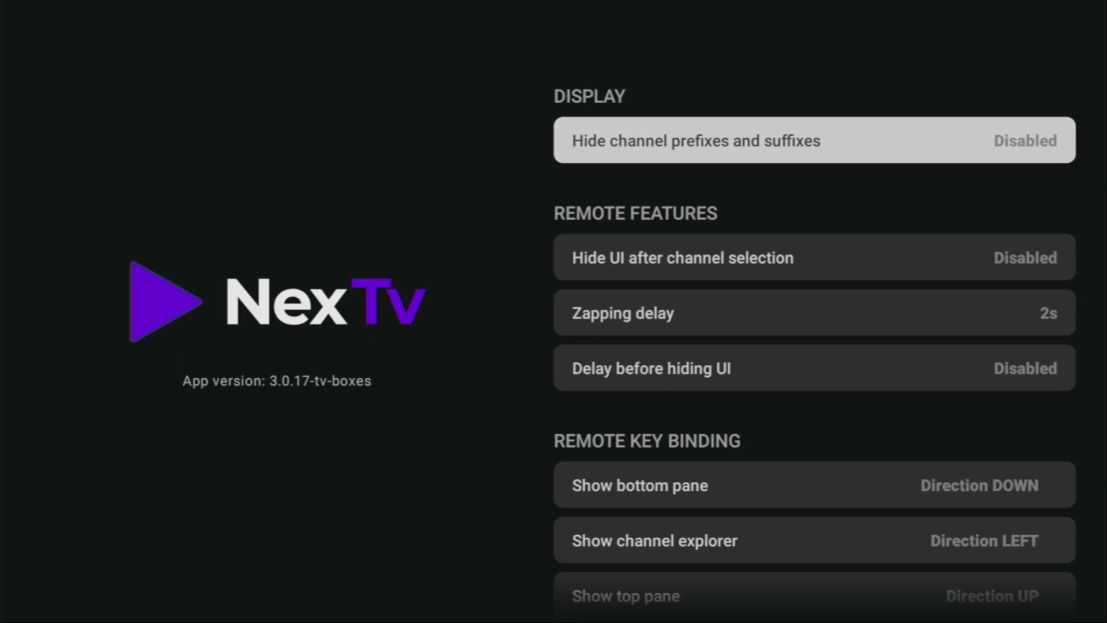
{"action": "key", "text": "Down"}
{"action": "key", "text": "Down"}
{"action": "key", "text": "Down"}
{"action": "key", "text": "Down"}
{"action": "key", "text": "Down"}
{"action": "key", "text": "Down"}
{"action": "key", "text": "Down"}
{"action": "key", "text": "Down"}
{"action": "key", "text": "Down"}
{"action": "key", "text": "Down"}
{"action": "key", "text": "Down"}
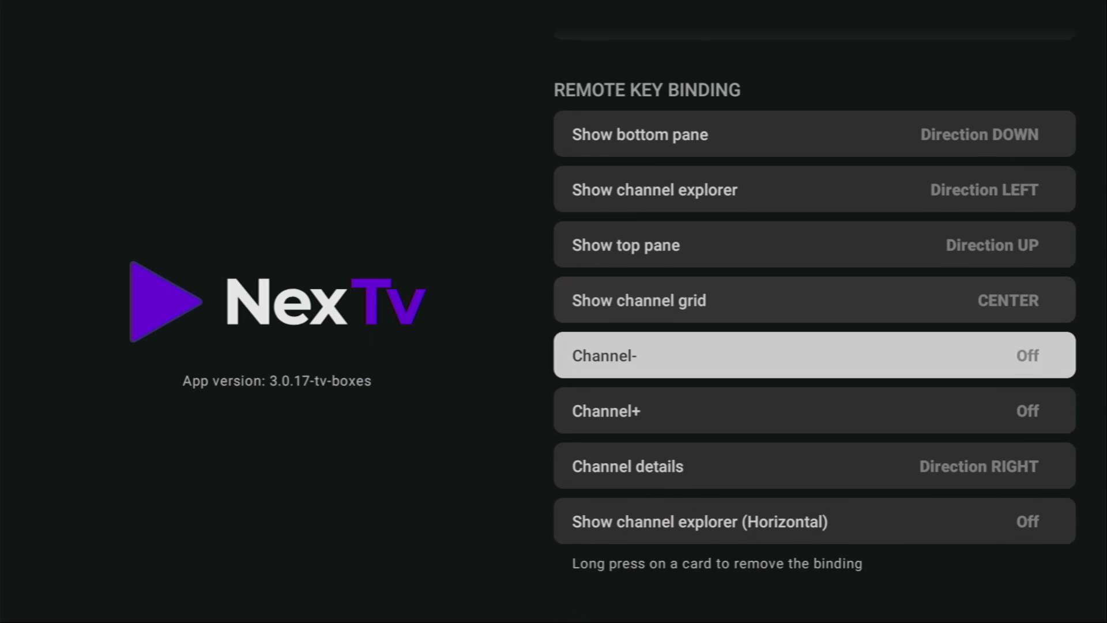
{"action": "key", "text": "Escape"}
{"action": "key", "text": "Down"}
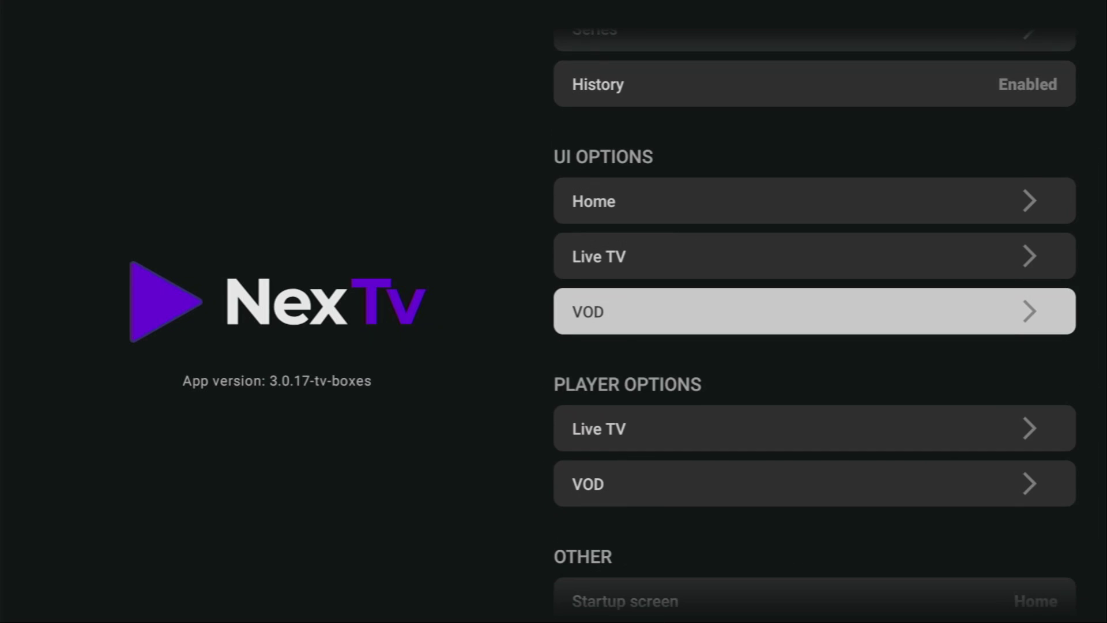
{"action": "key", "text": "Down"}
{"action": "key", "text": "Up"}
{"action": "key", "text": "Up"}
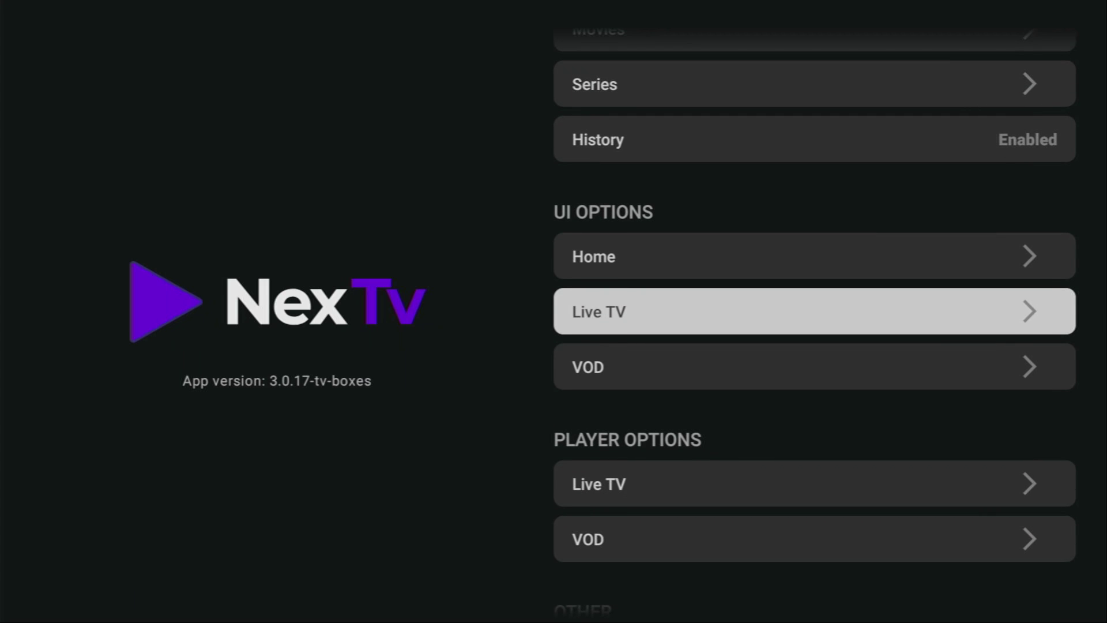
{"action": "key", "text": "Up"}
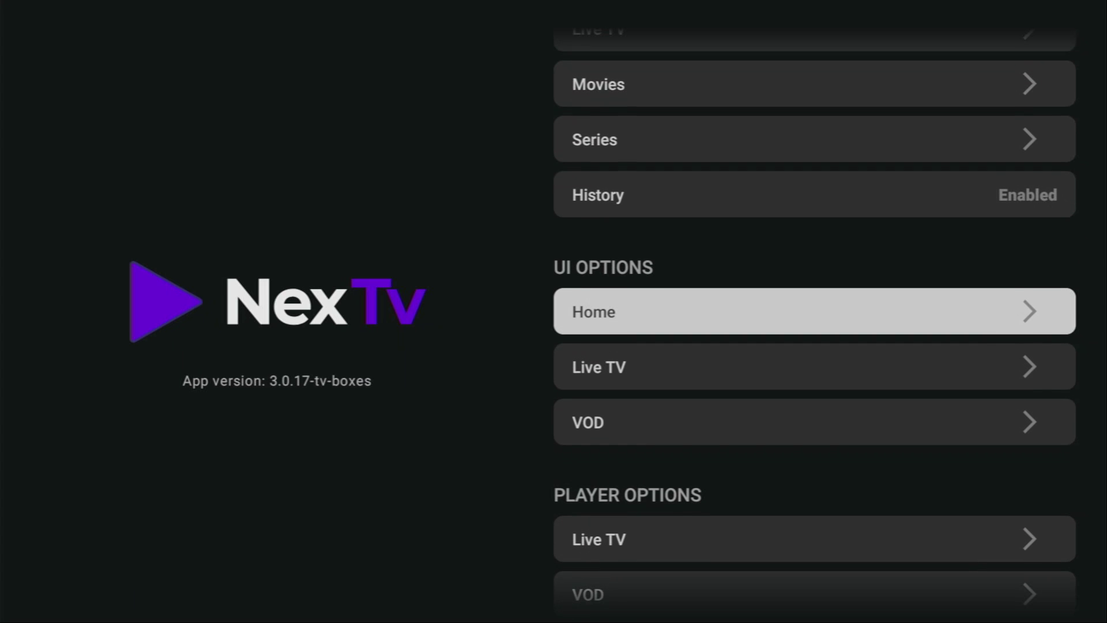